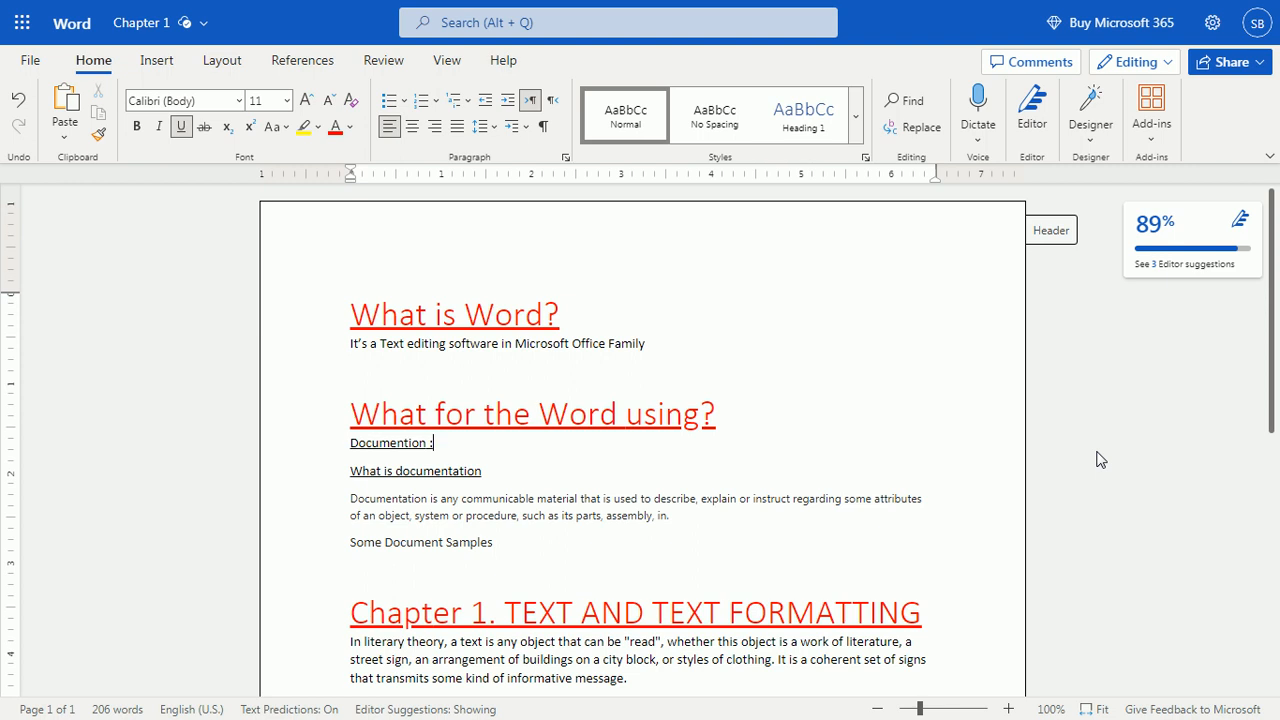
- Add the lines "Reports" and "Notices" below "Some Document Samples"
left_click(928, 364)
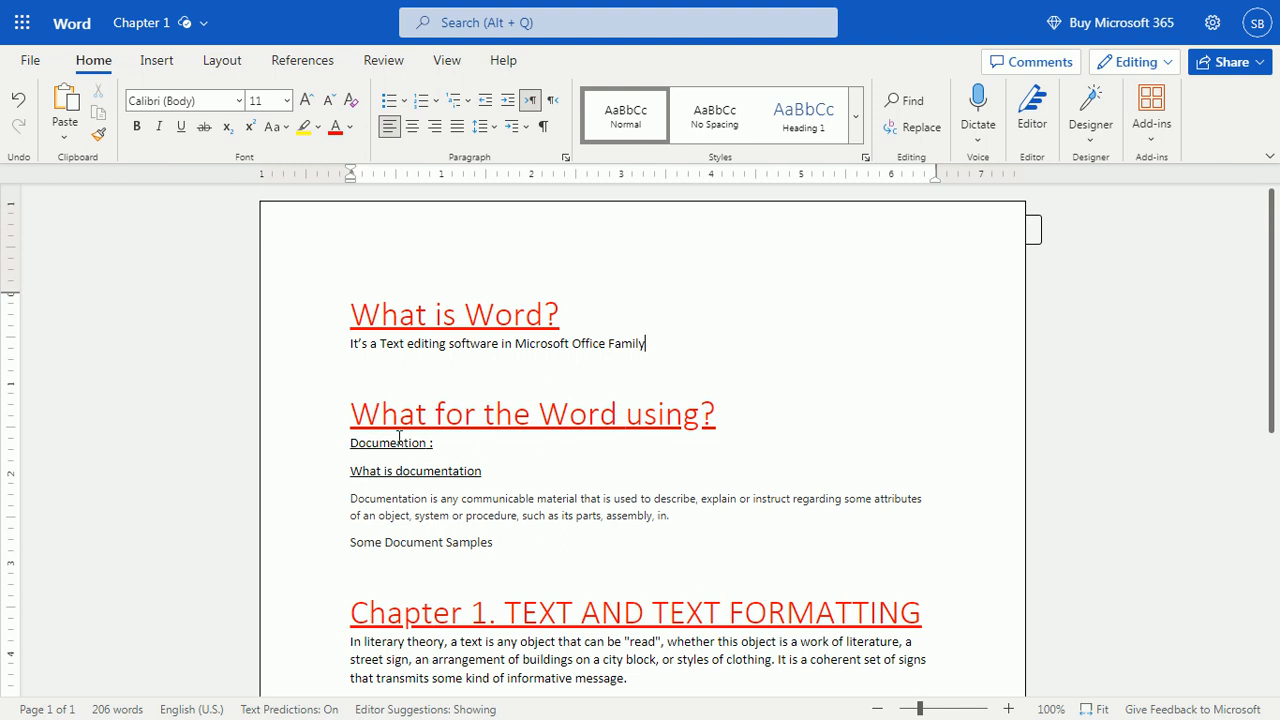
scroll(445, 460, "up", 4, "ctrl")
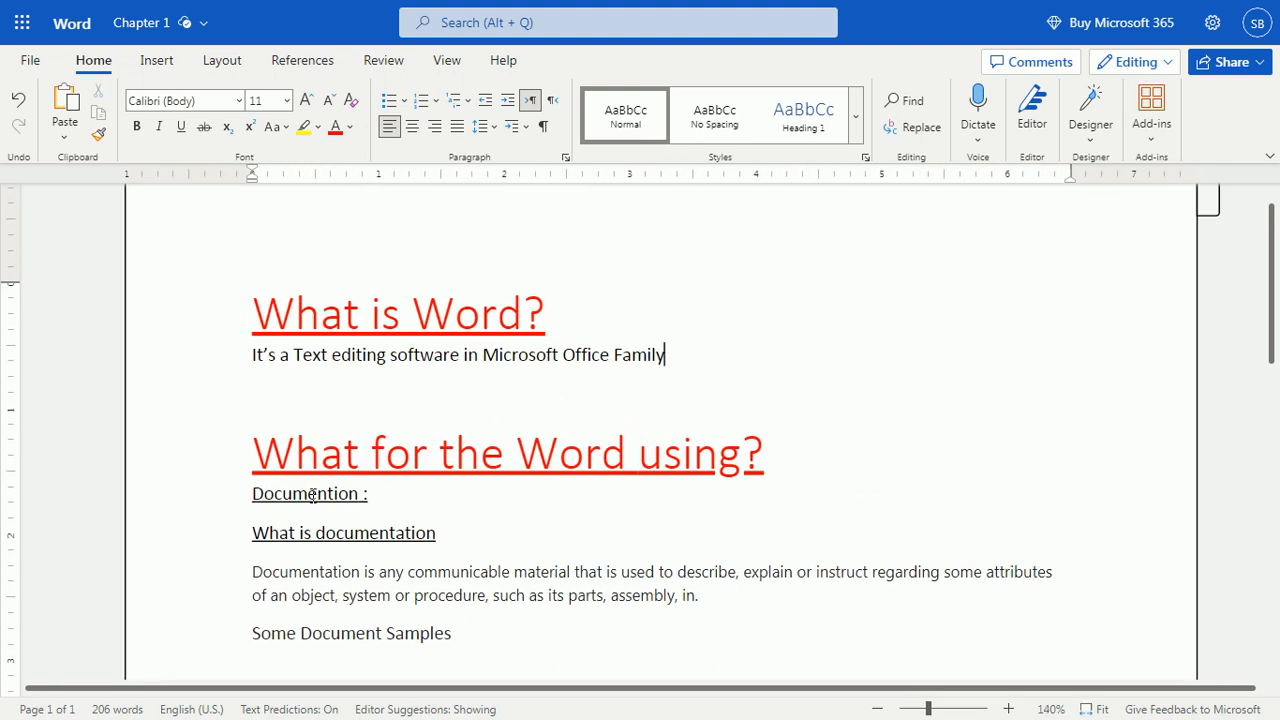
left_click(383, 499)
scroll(456, 536, "down", 1)
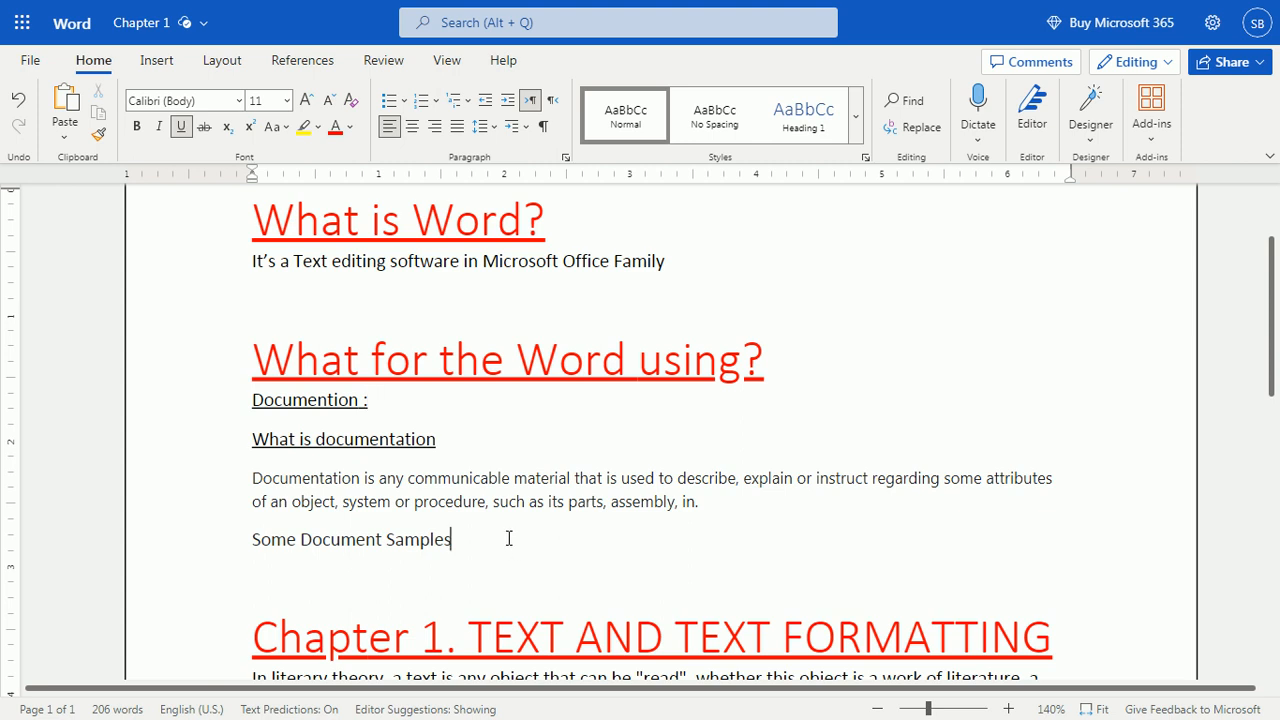
left_click(509, 539)
key("Return")
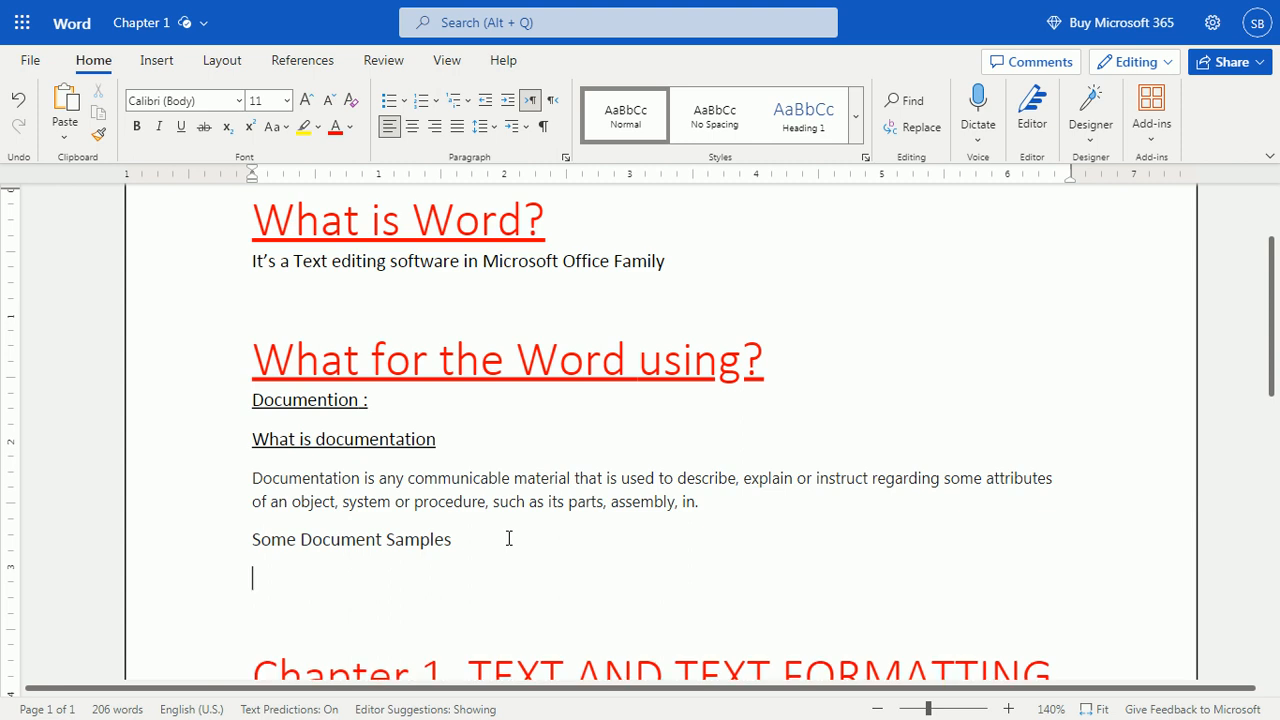
type("reports")
key("Return")
type("notive")
key("BackSpace")
key("BackSpace")
type("ces")
- Extend the document samples list with "Flyers", "Brochures" and "Newsletter", ending with an empty line
key("Return")
type("flyers")
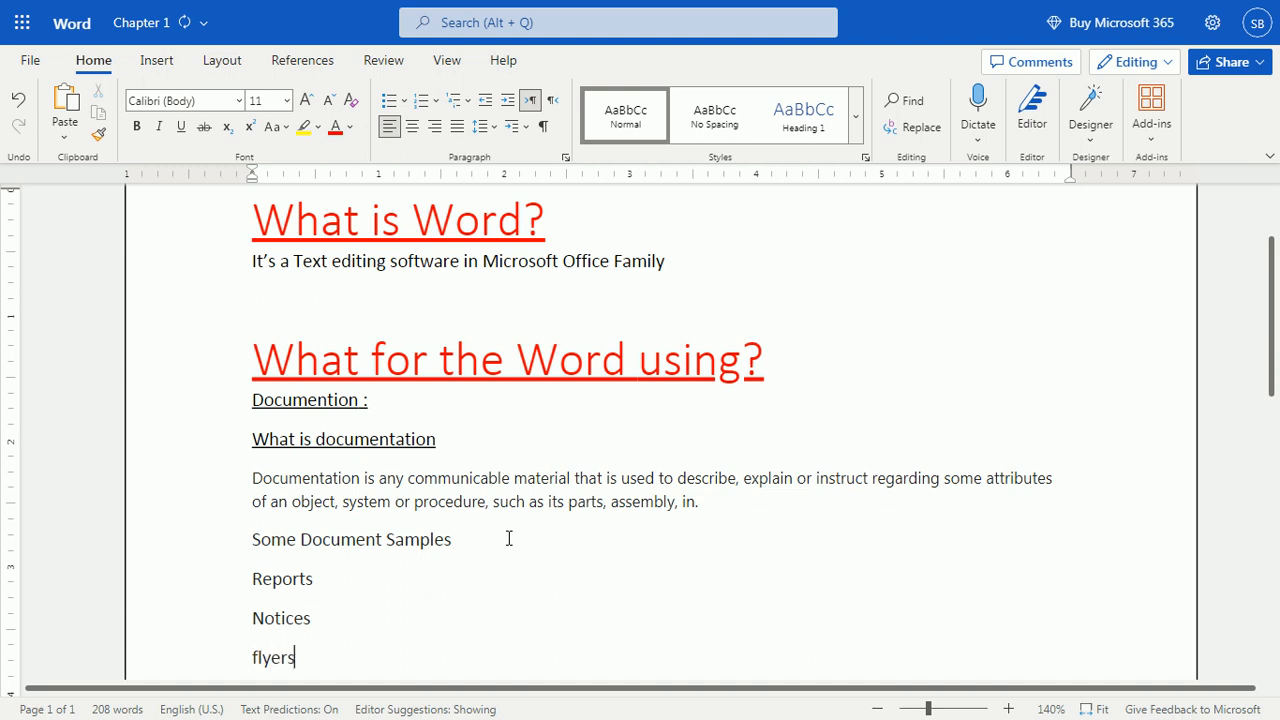
key("Return")
type("brochures")
key("Return")
type("Newsletter")
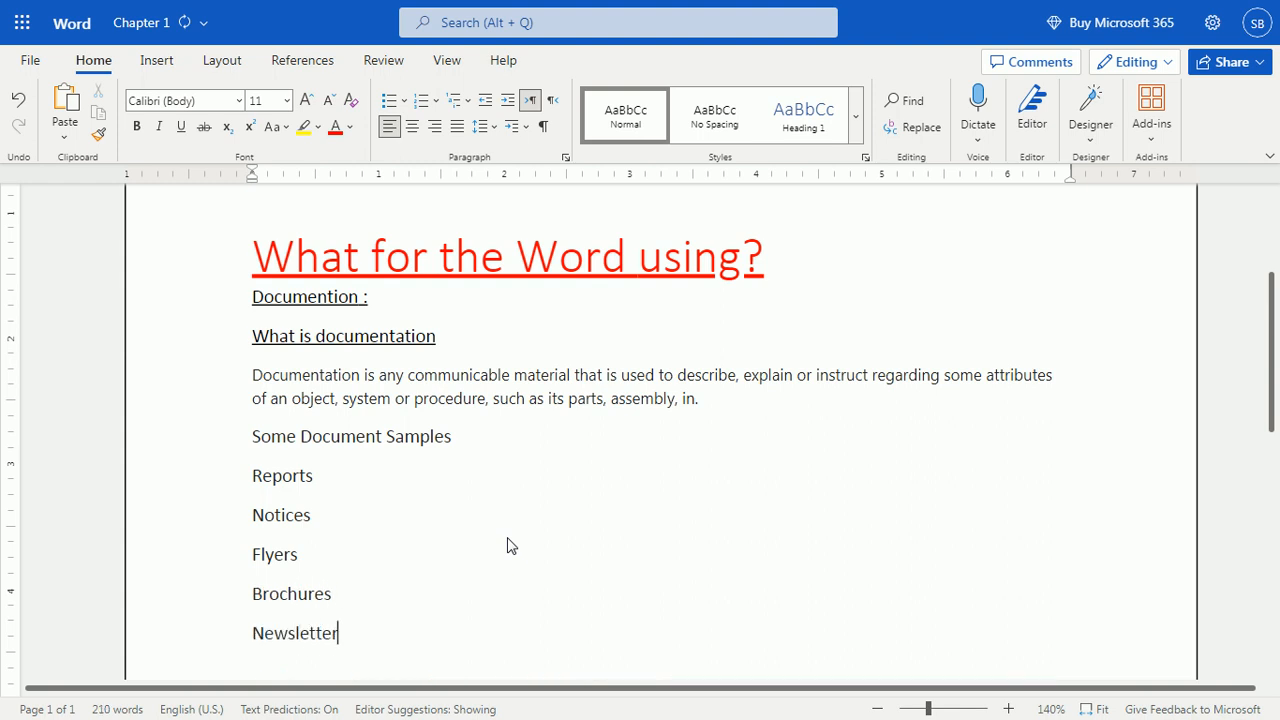
key("Return")
- Insert the line "EDITING :" in plain text without formatting directly under the Chapter 1 heading
scroll(484, 512, "down", 2)
scroll(480, 516, "down", 1)
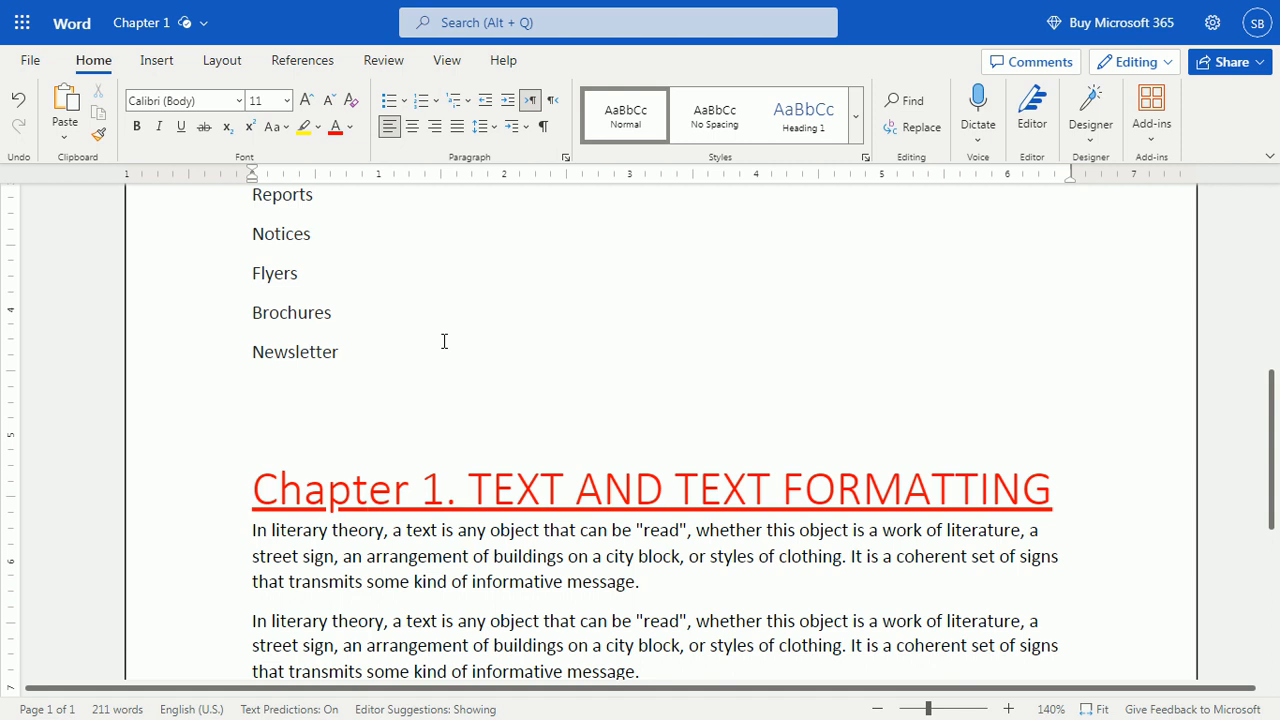
scroll(443, 340, "down", 2)
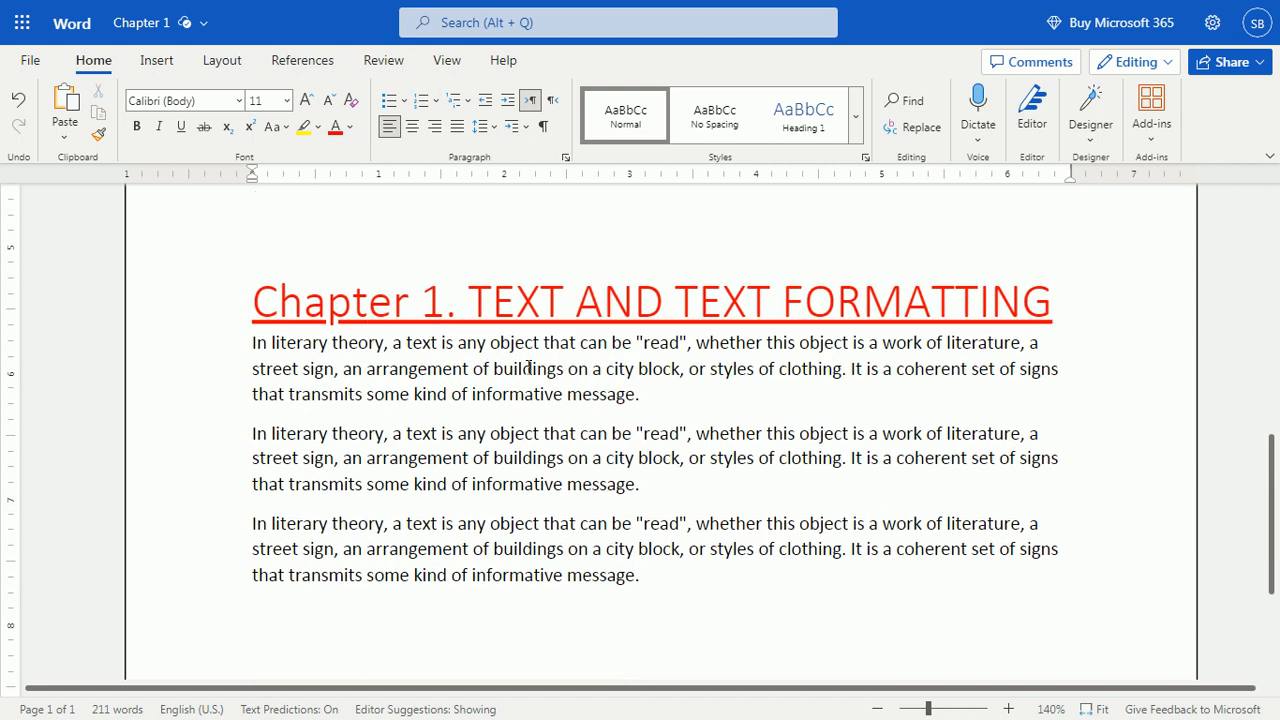
left_click(1050, 304)
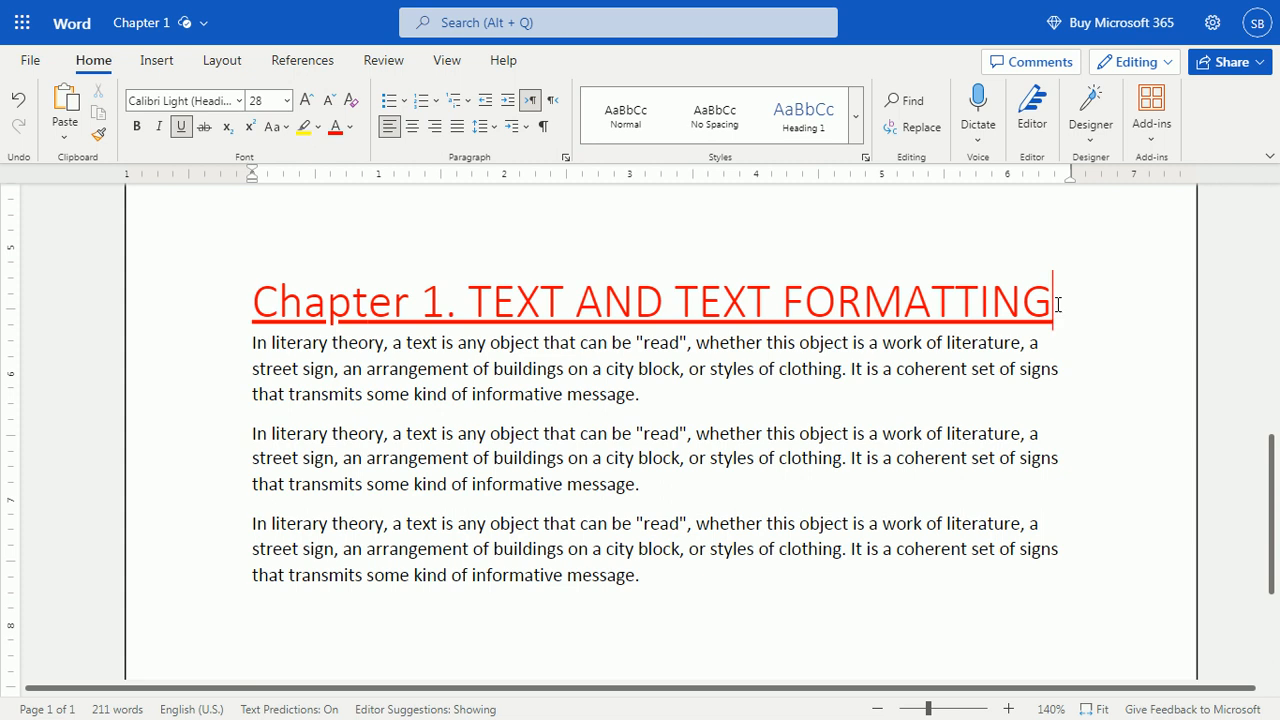
key("Return")
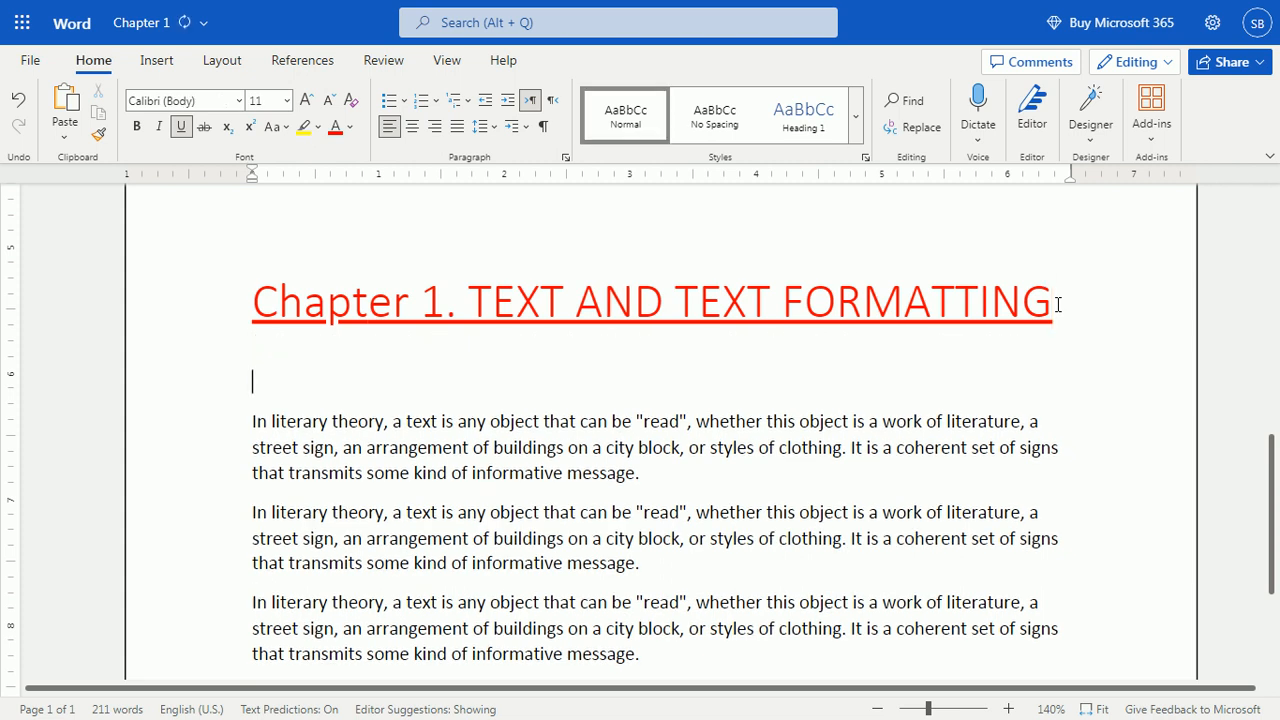
type("e")
key("BackSpace")
left_click(353, 101)
type("ED")
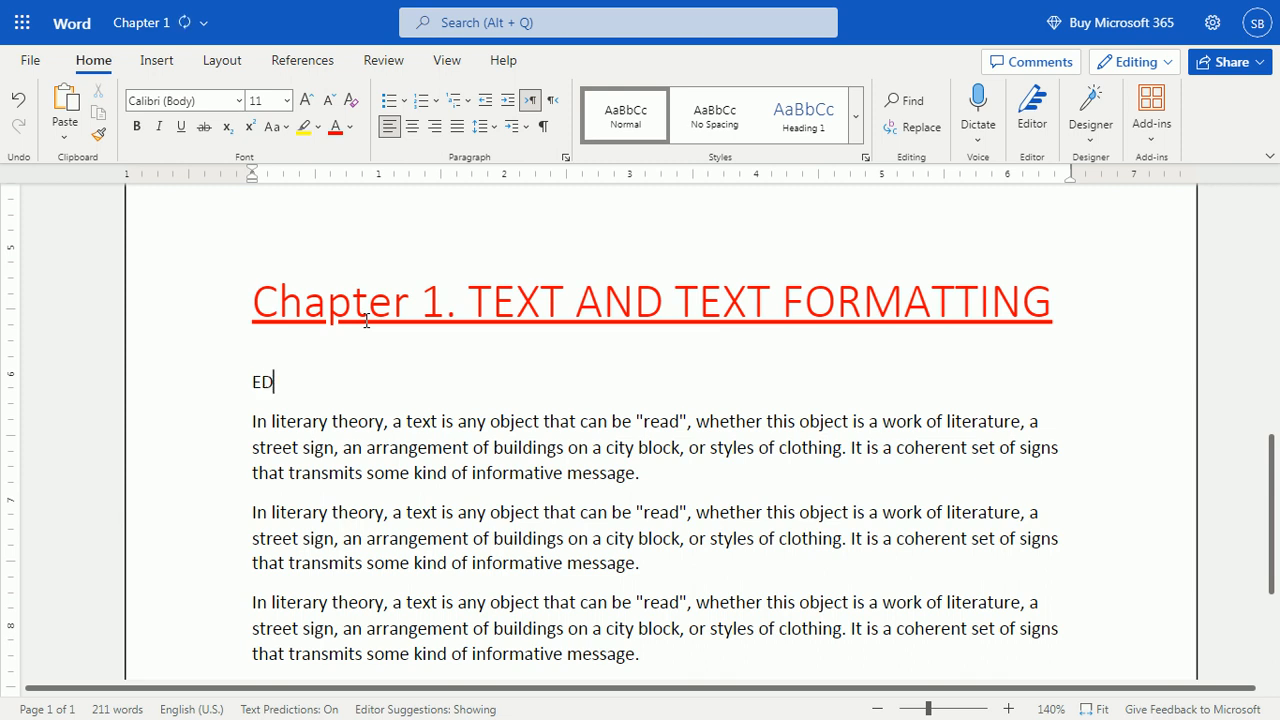
type("ITING  :")
- List "*. ADDITION", "* MODIFICATION" and "* DELETION" on separate lines under the EDITING line
key("Return")
type("*. ADDITION")
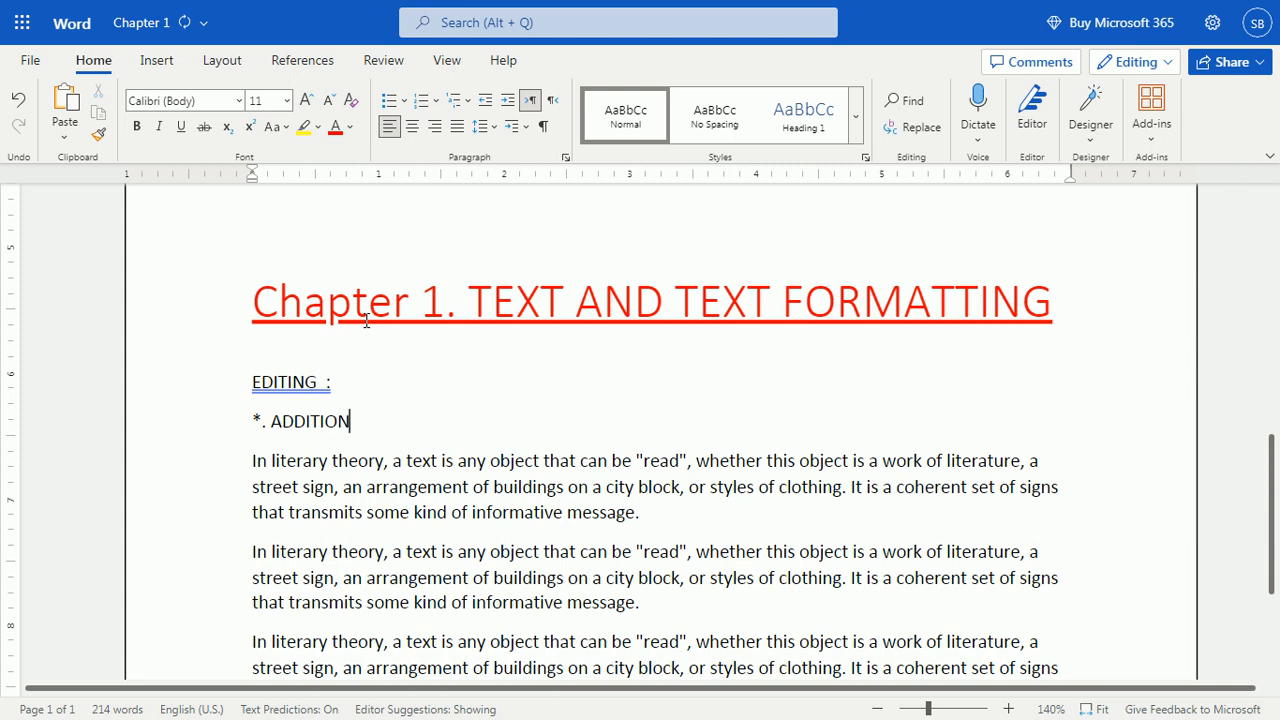
key("Return")
type("* ")
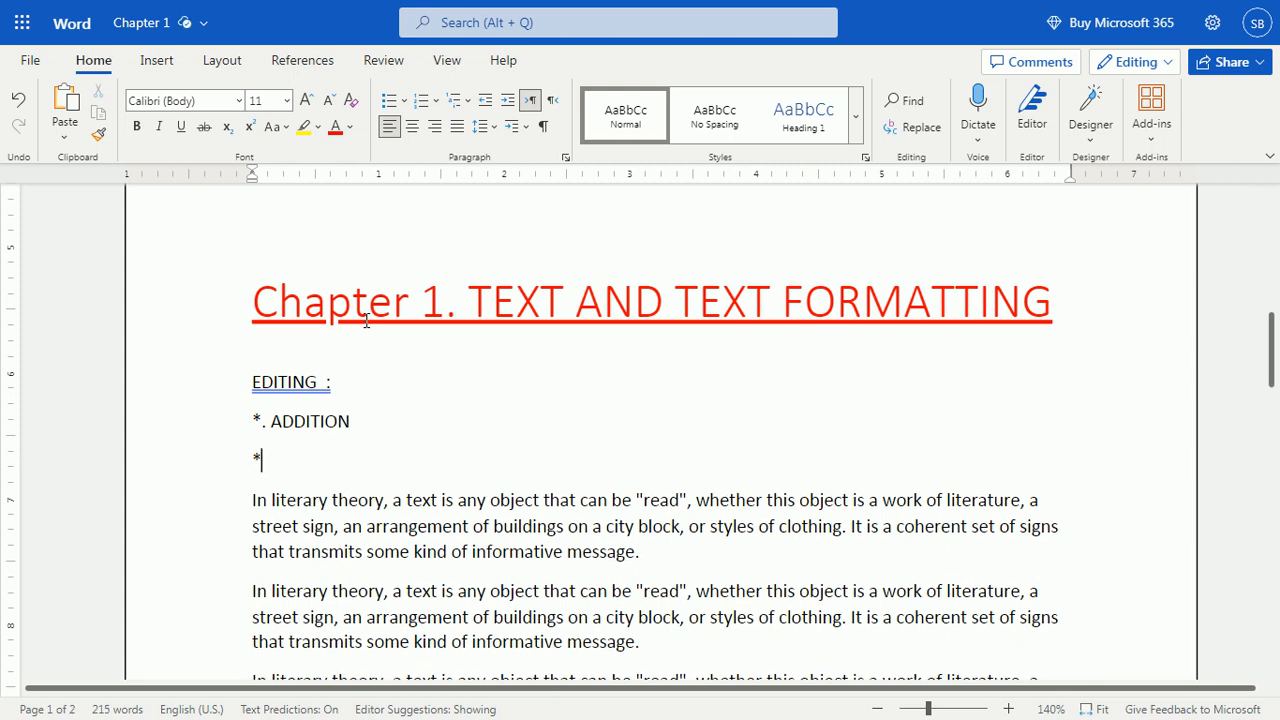
type("MODIFICATION")
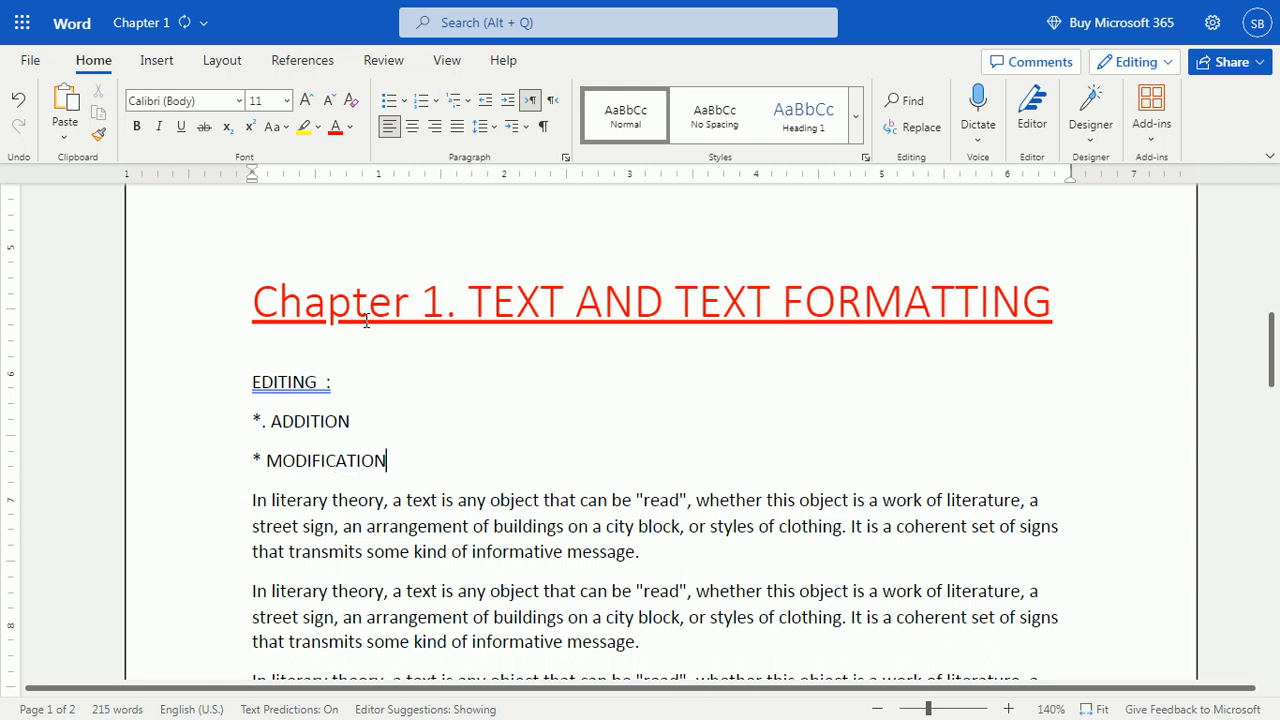
key("Return")
type("* E")
type("D")
key("BackSpace")
key("BackSpace")
type("DELETION")
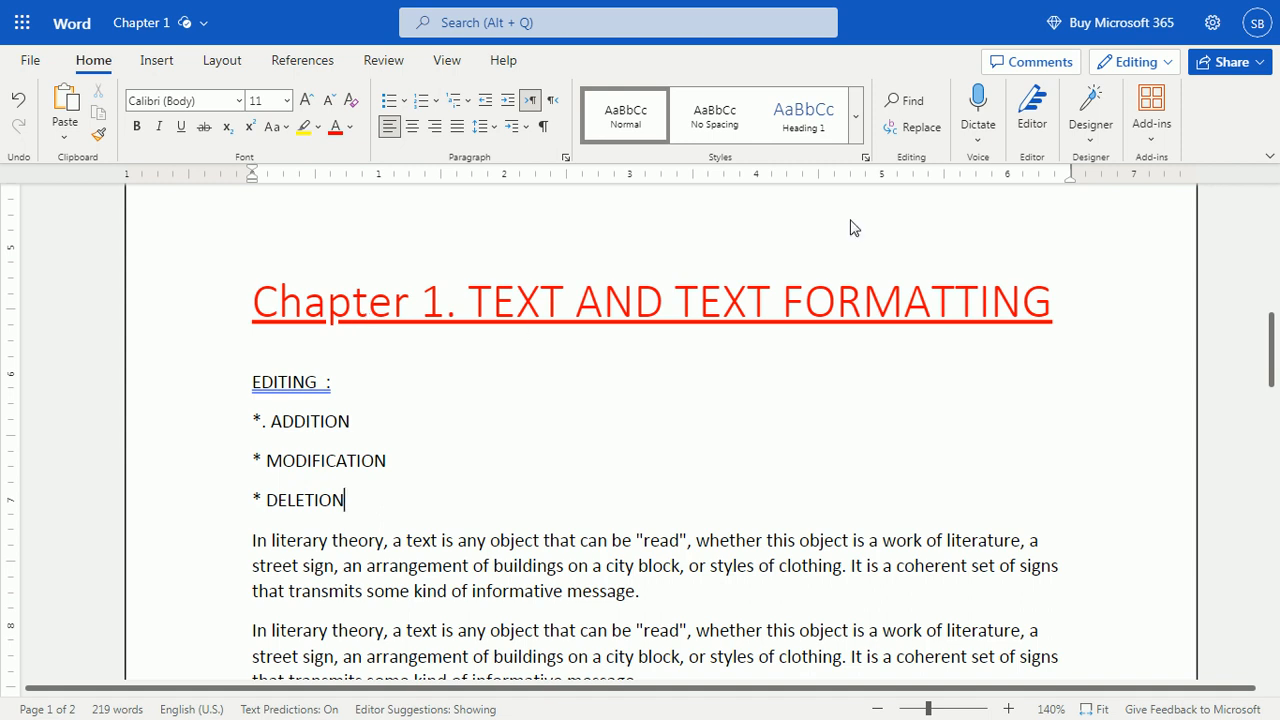
- Select the whole paragraph below DELETION, and separately just its opening words "In literary theory"
left_click(877, 308)
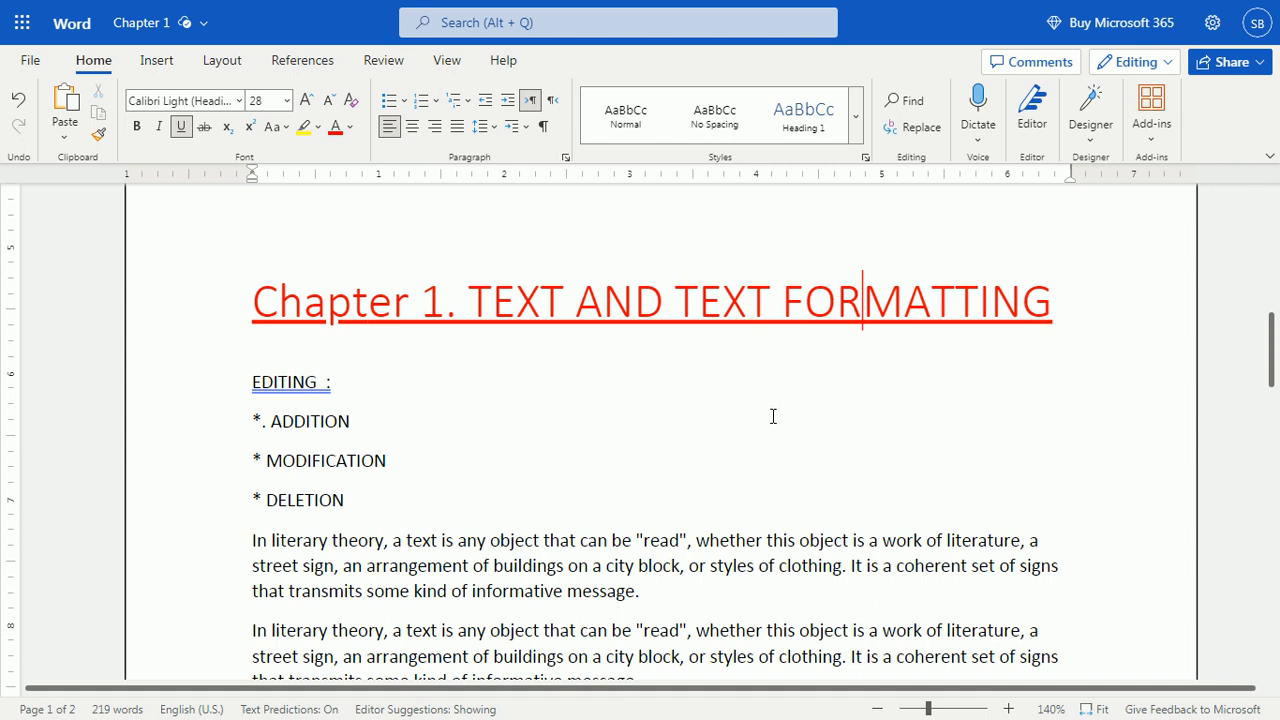
scroll(773, 416, "down", 3)
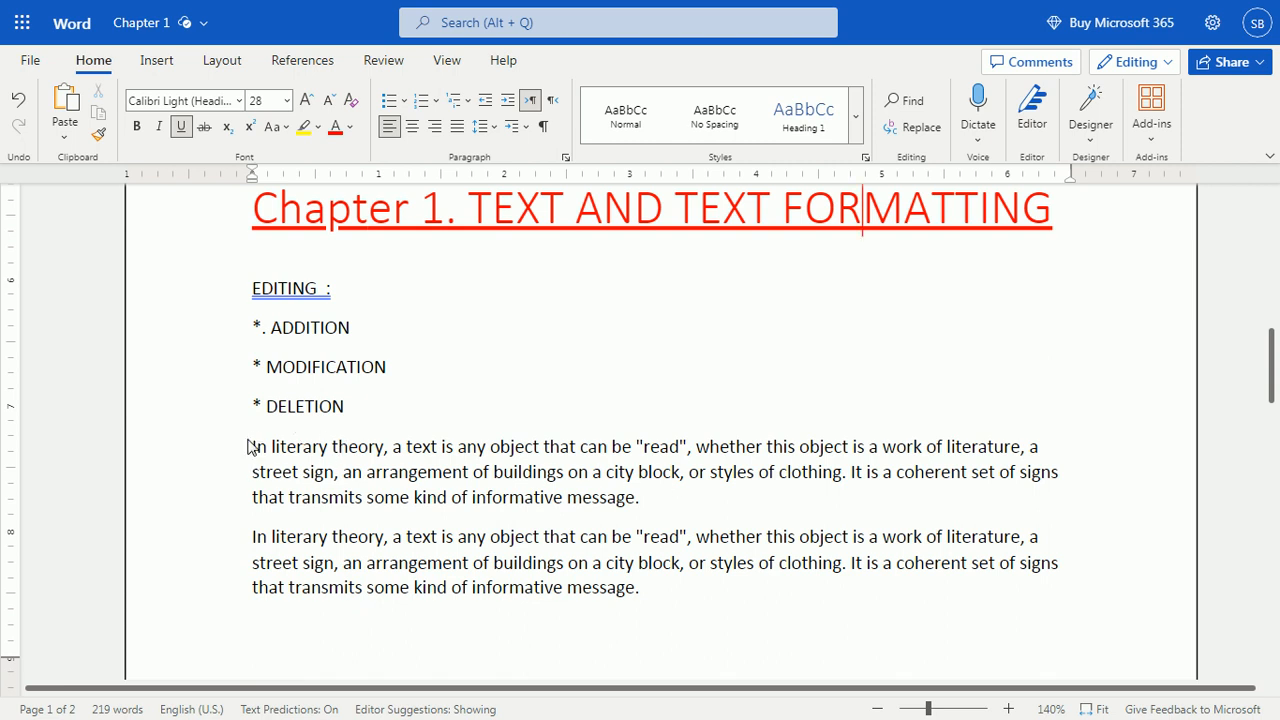
left_click_drag(252, 446, 638, 497)
left_click(464, 471)
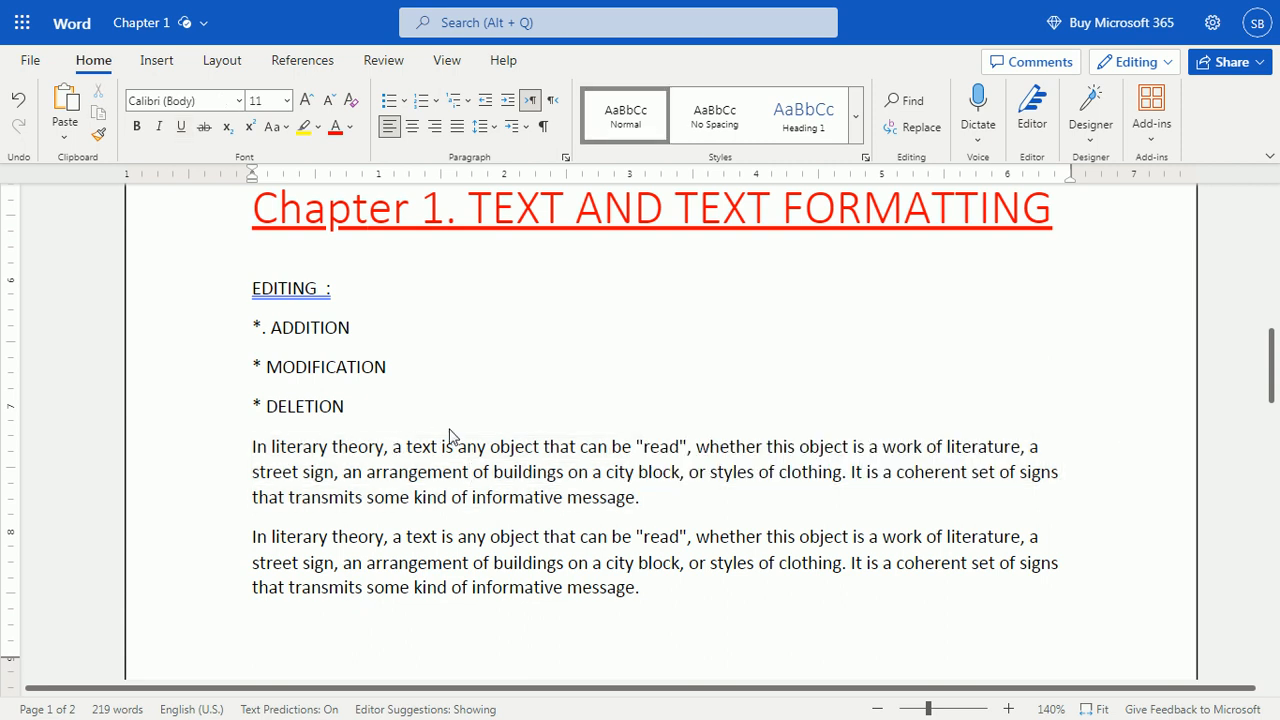
left_click_drag(252, 446, 960, 508)
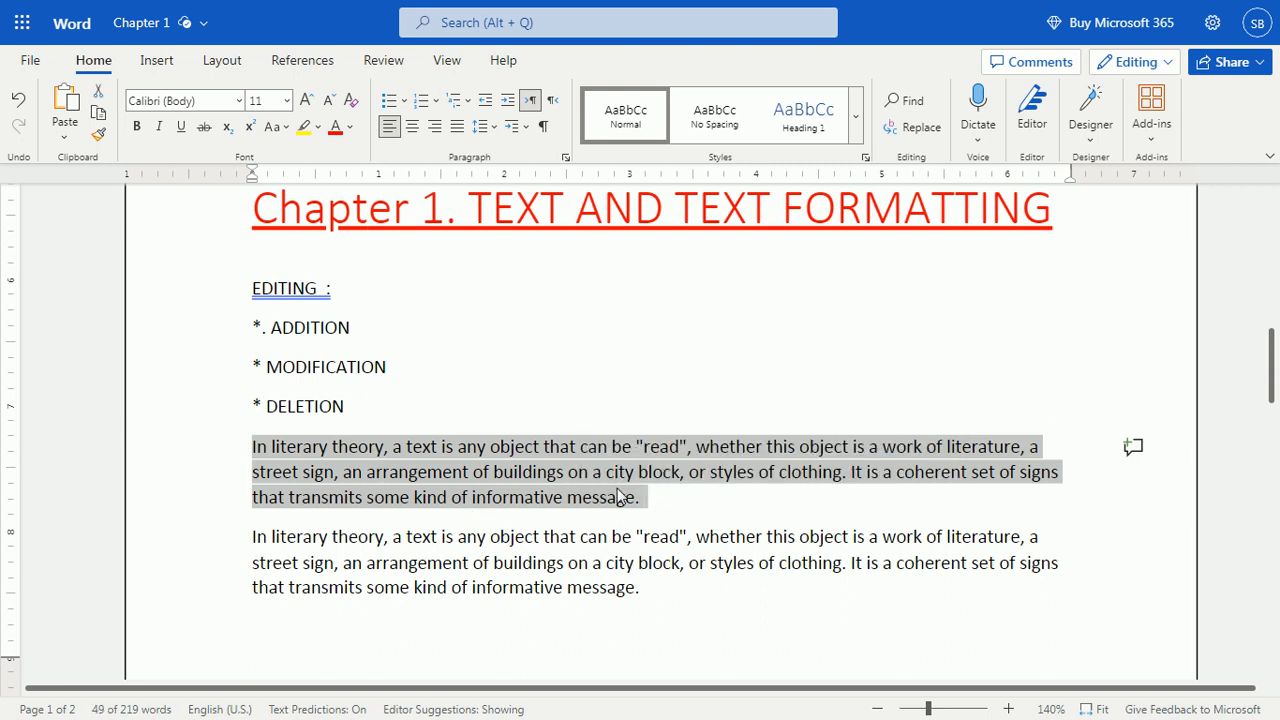
left_click(703, 355)
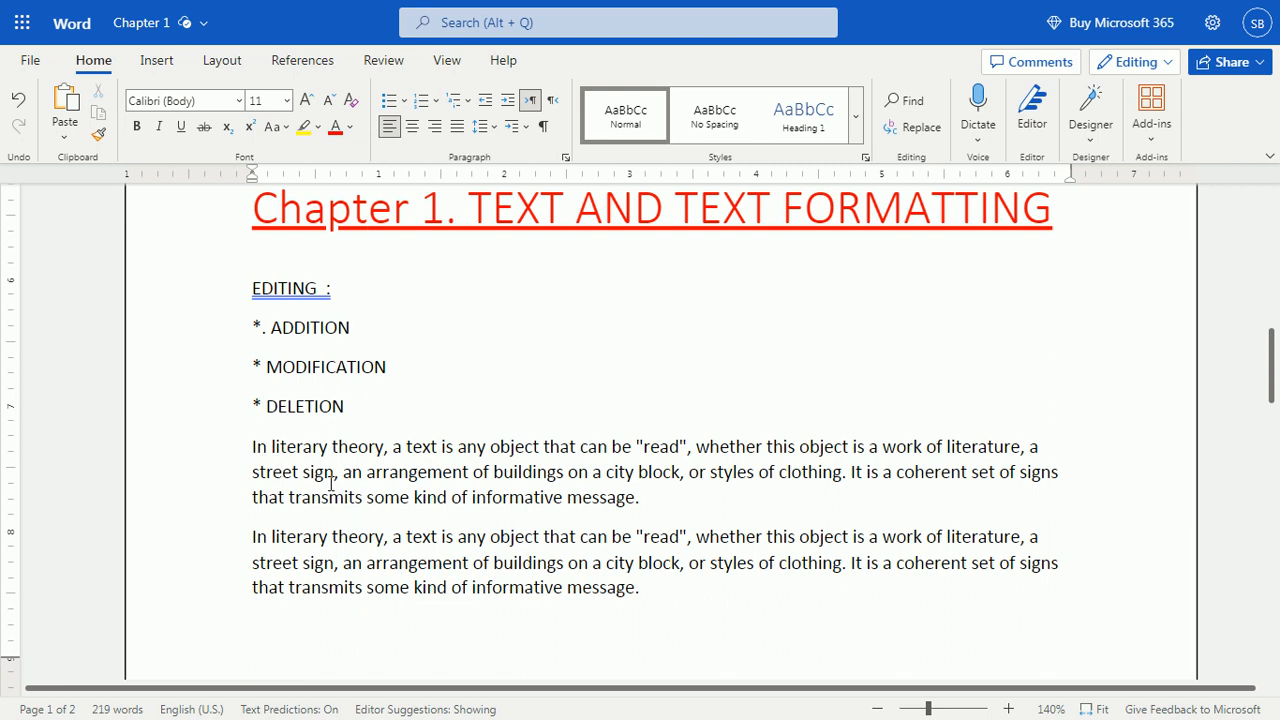
left_click_drag(254, 449, 386, 451)
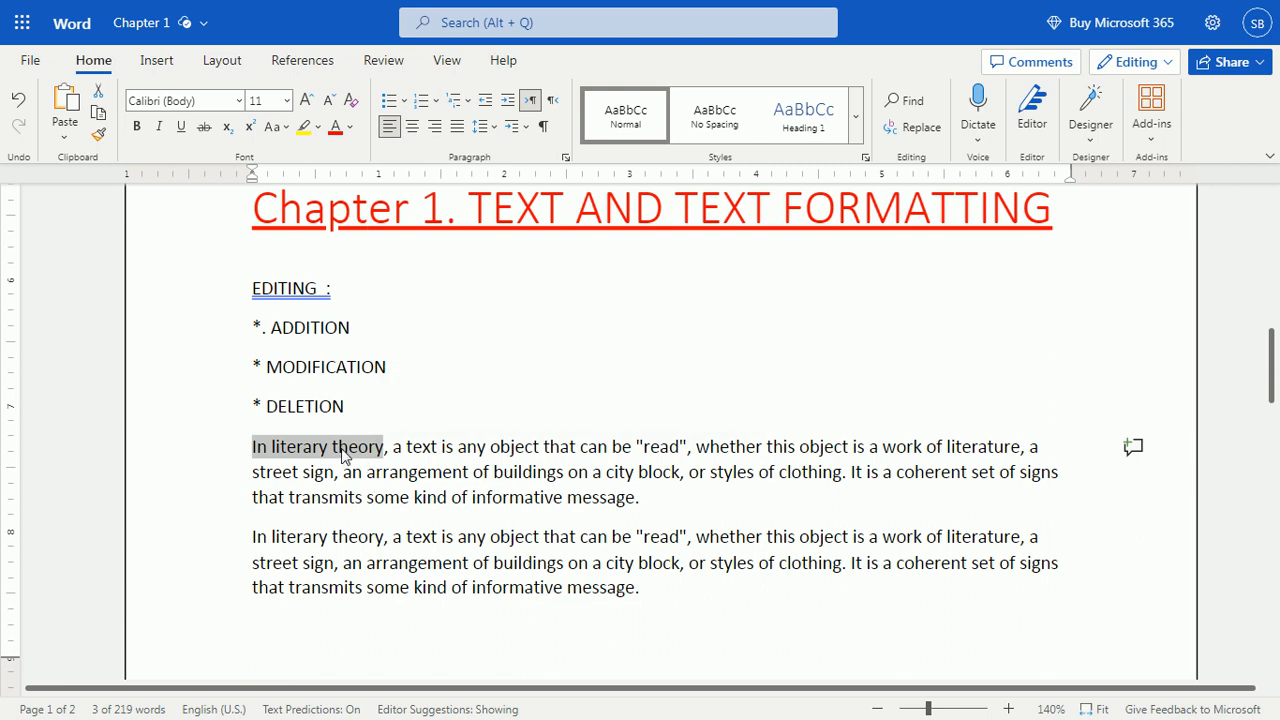
left_click(393, 415)
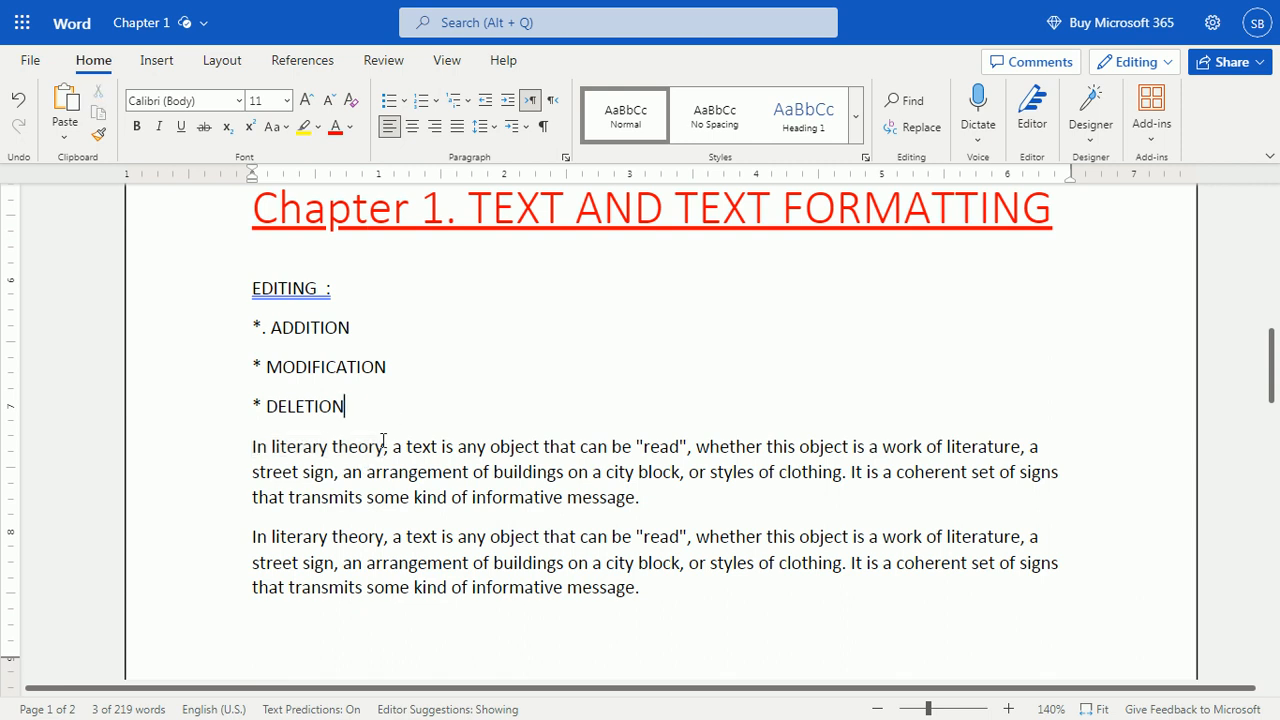
- Leave a blank line after DELETION and add the lines "FONT CHANGE" and "FONT :" above the literary theory paragraph
left_click(253, 447)
key("Return")
key("Return")
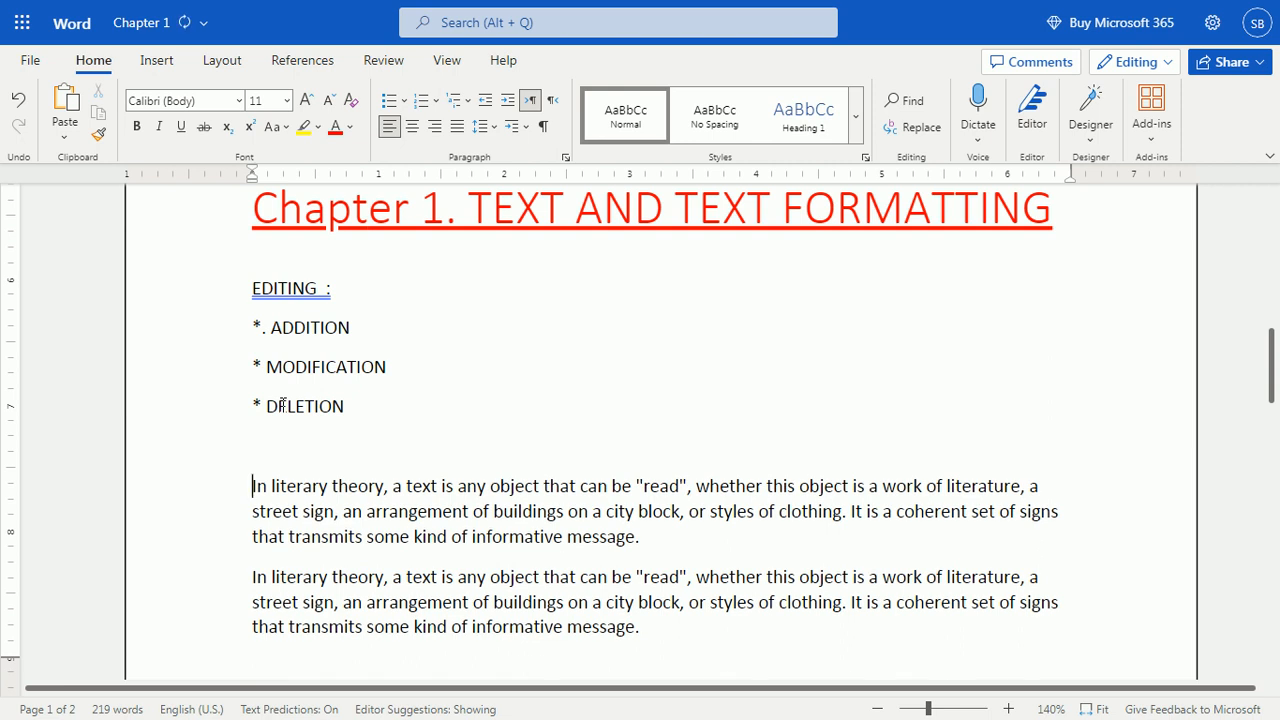
key("Up")
type("FONT")
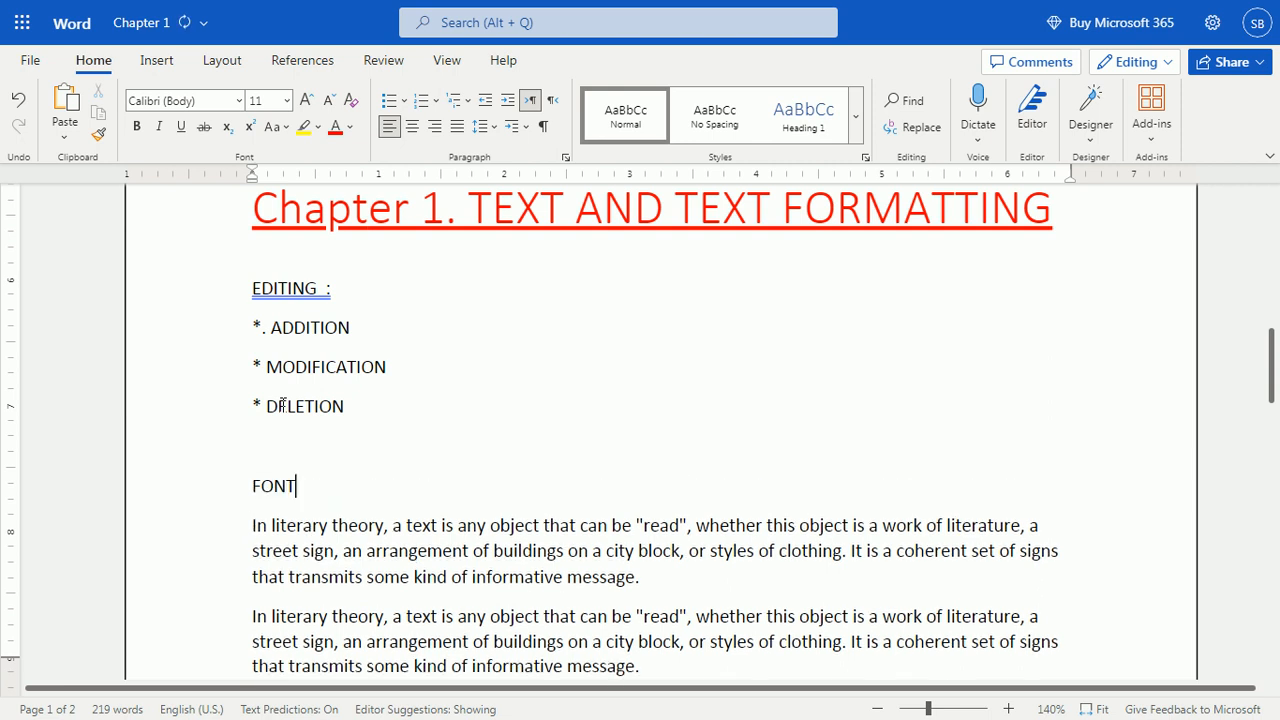
type(" CHANGE")
key("Return")
type("FONT :")
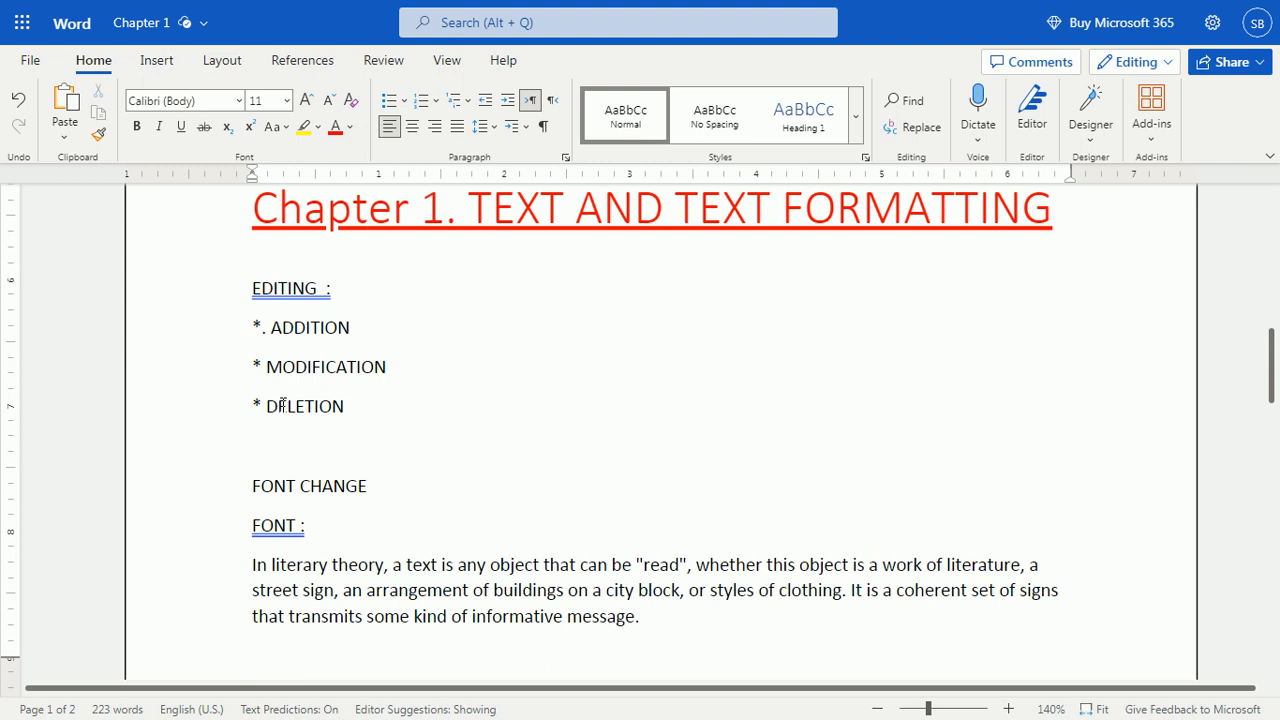
- Add a sample letter "A" after "FONT :" and set its font to Aptos
type("A")
left_click_drag(313, 530, 326, 527)
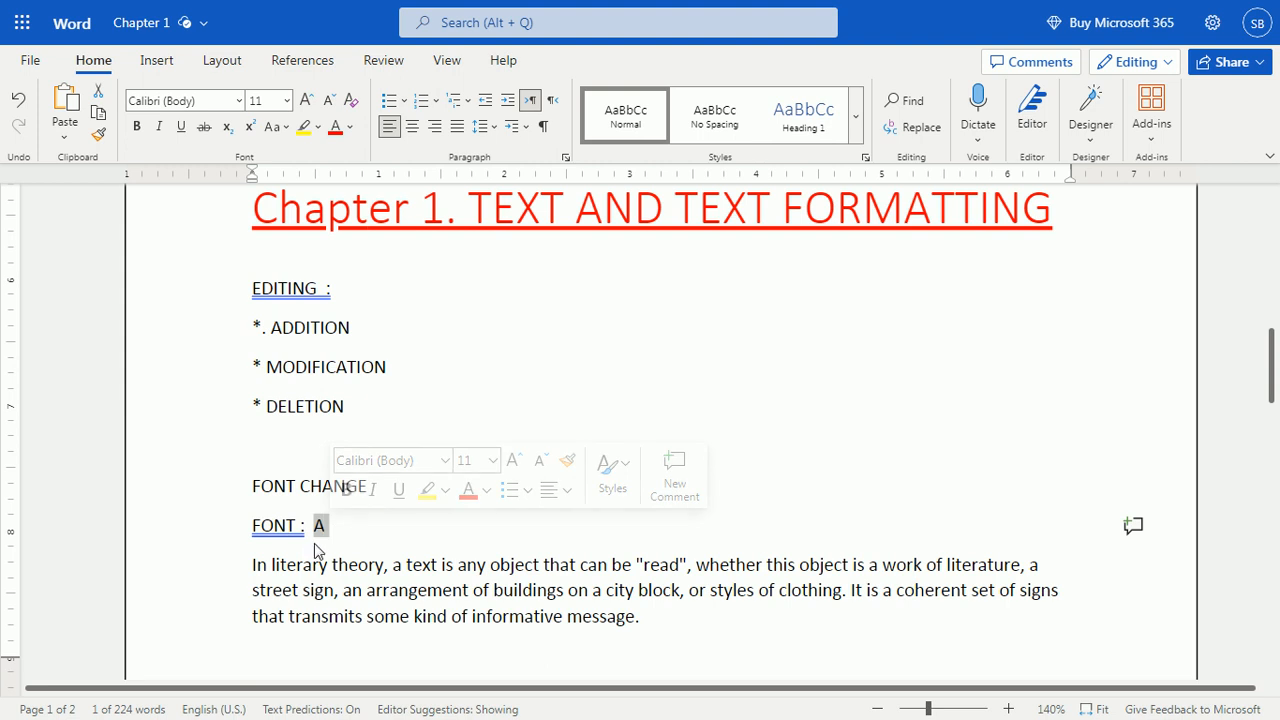
scroll(314, 530, "up", 3, "ctrl")
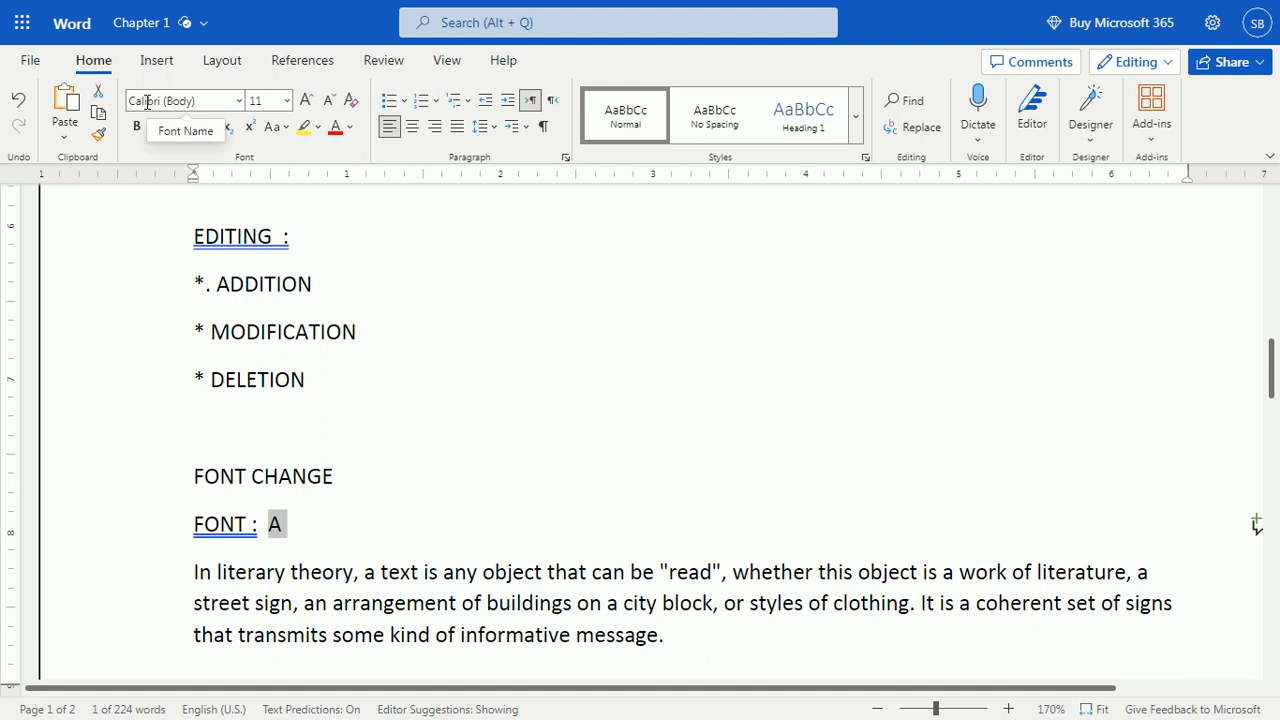
left_click(241, 106)
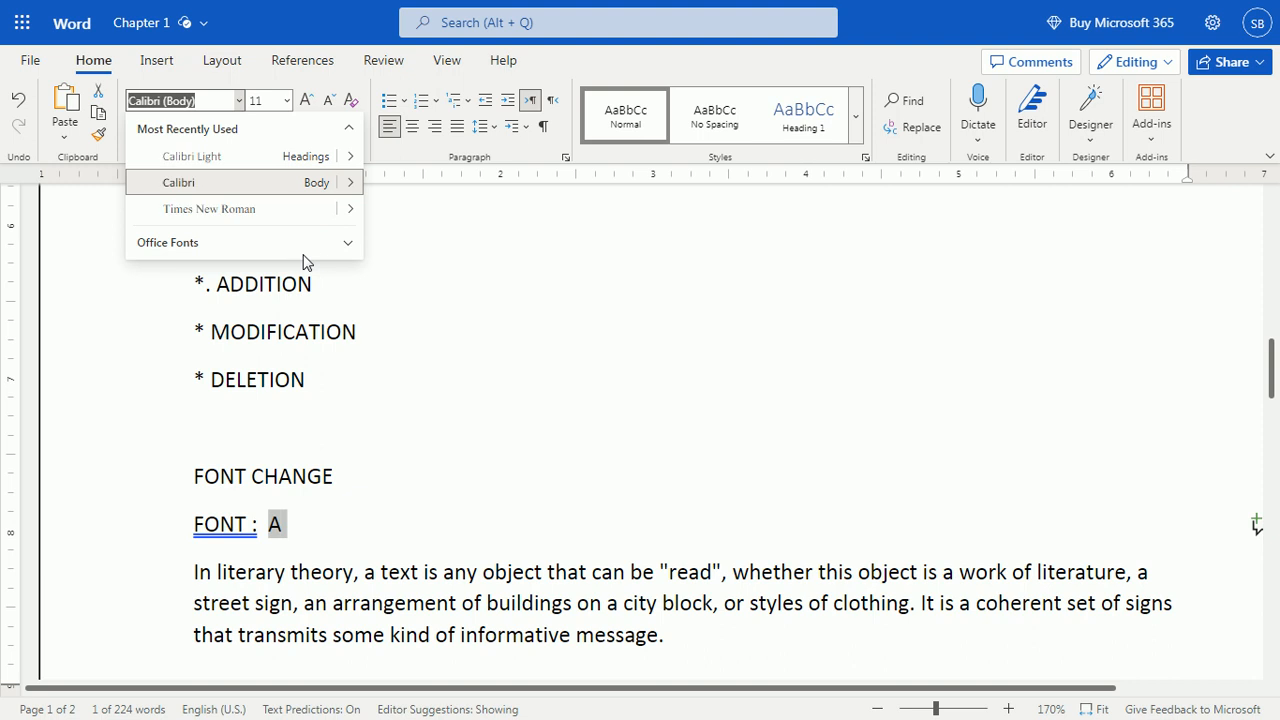
left_click(346, 245)
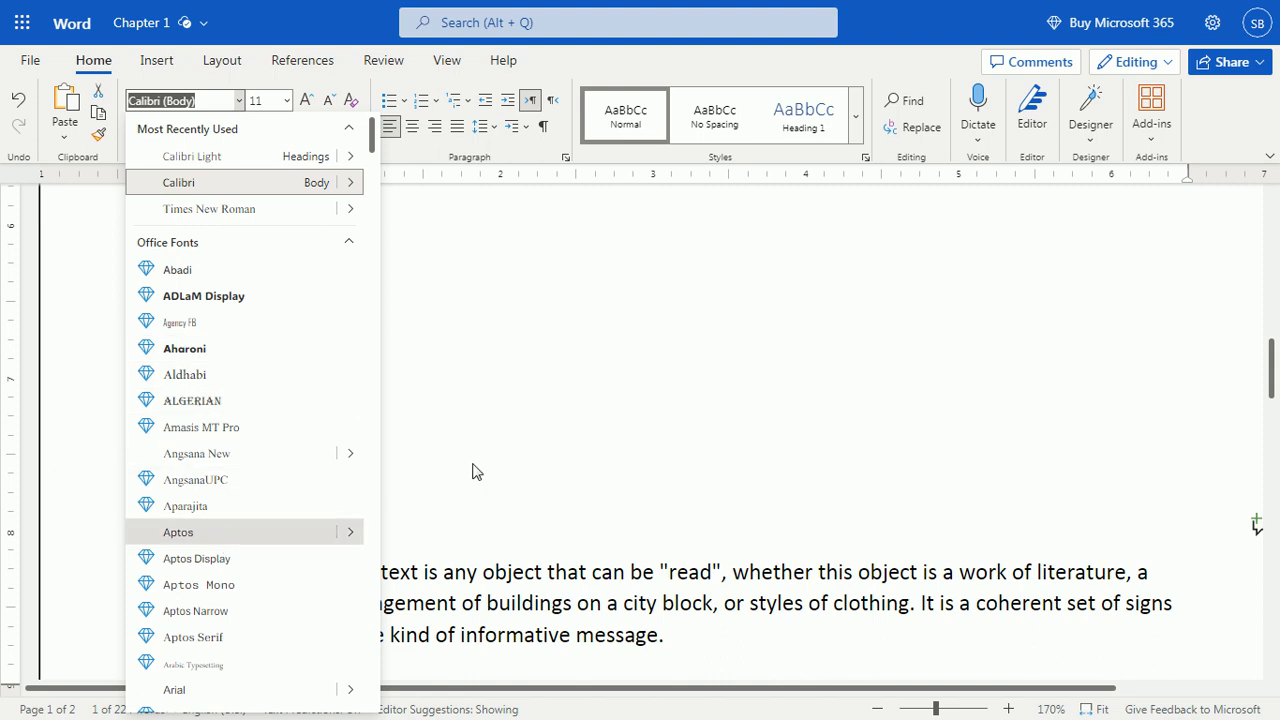
left_click(300, 532)
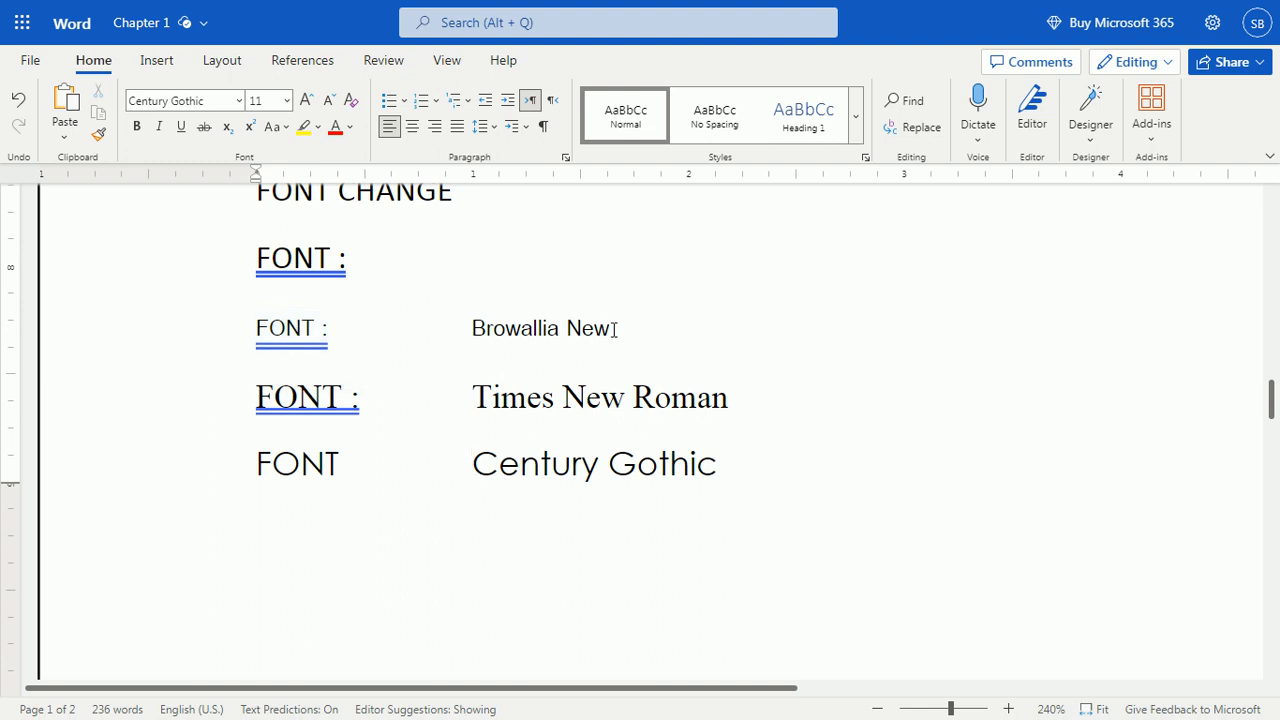
- Change the font of the word "FONT" on the Century Gothic sample line to Consolas
left_click(300, 334)
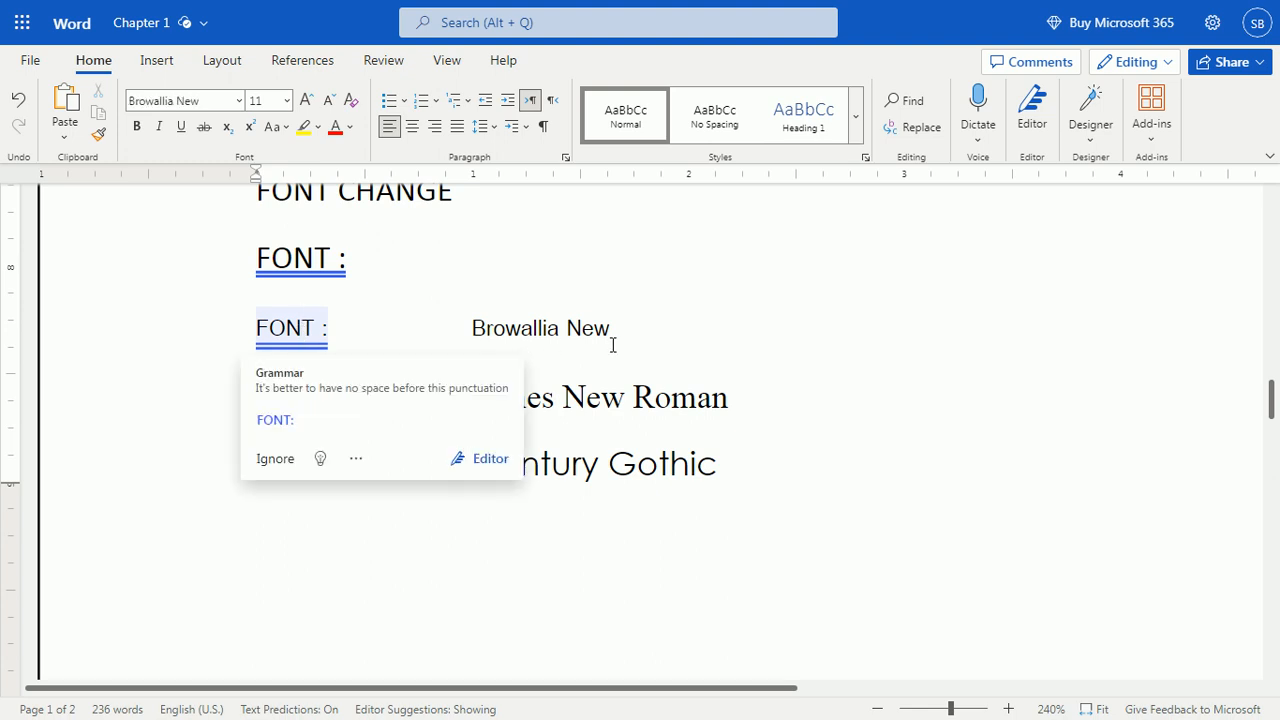
left_click(409, 523)
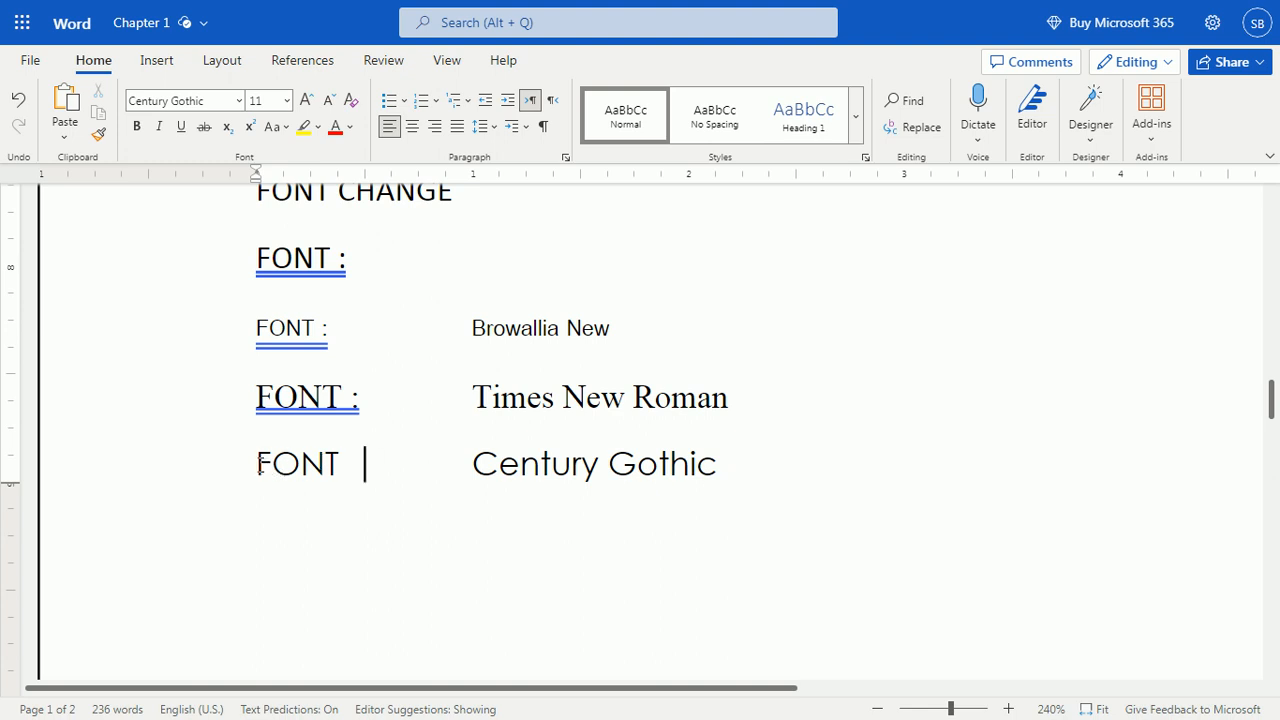
left_click_drag(257, 468, 353, 465)
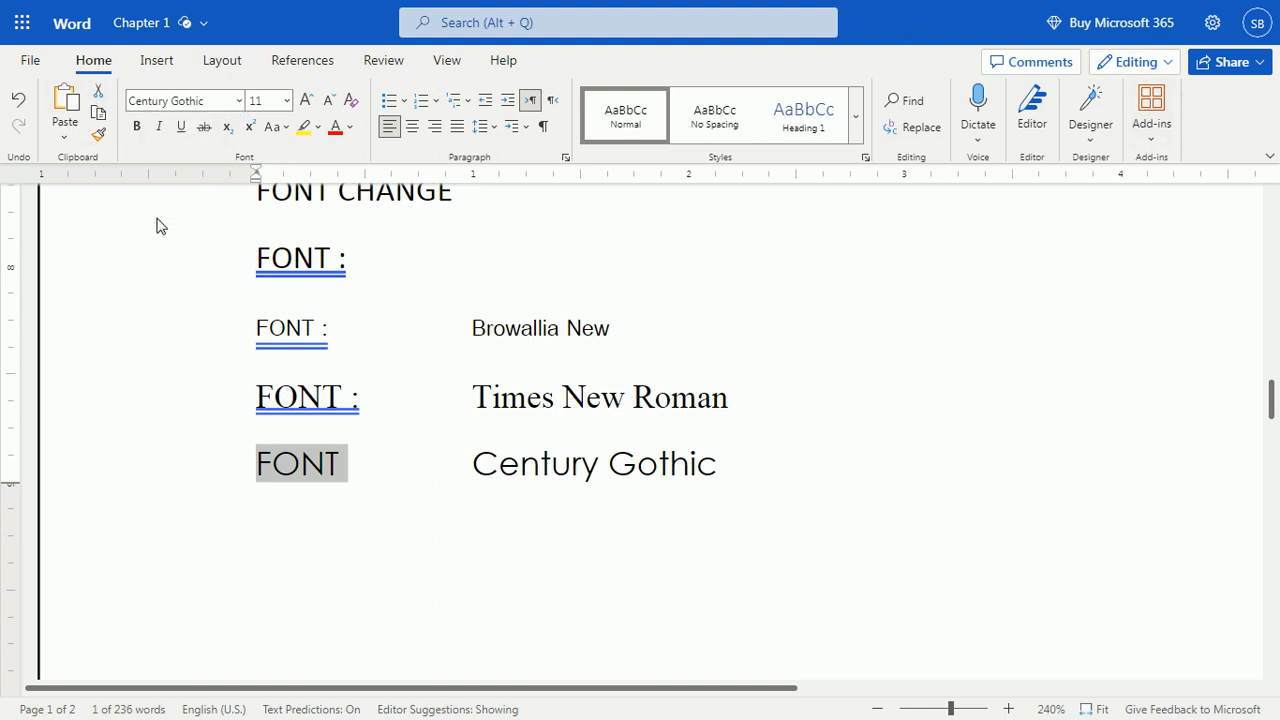
left_click(240, 101)
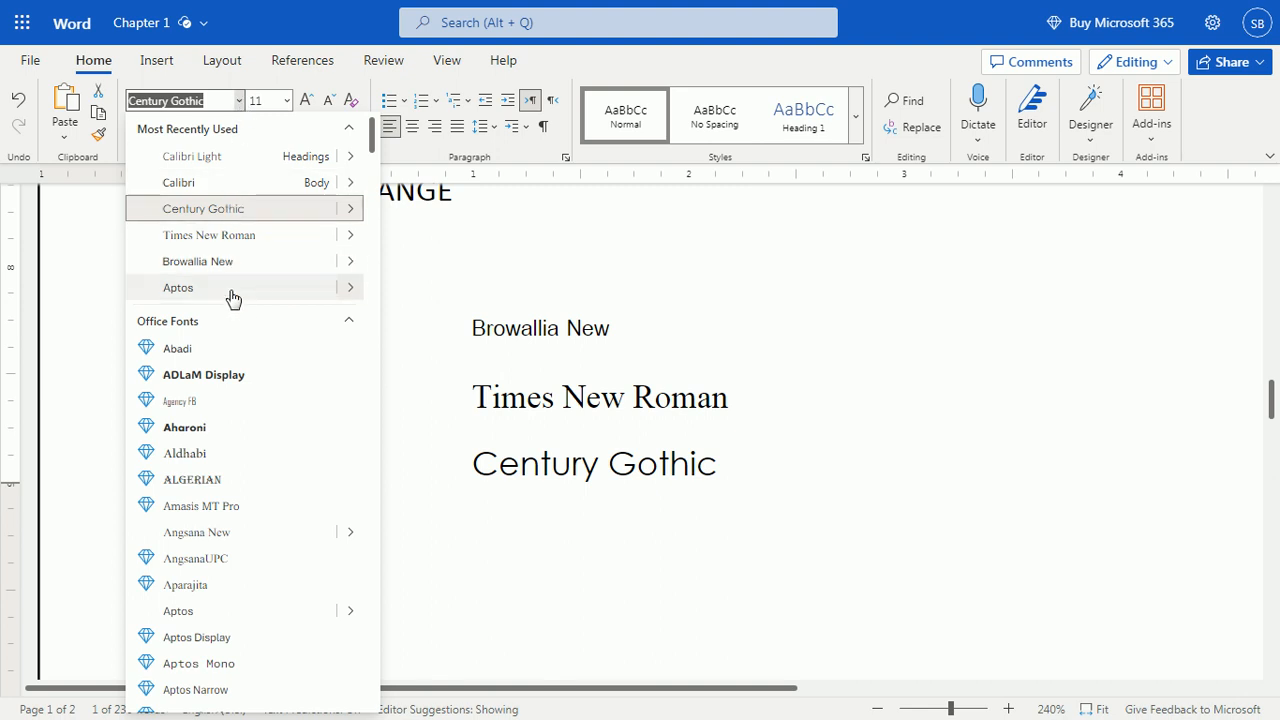
scroll(247, 370, "down", 10)
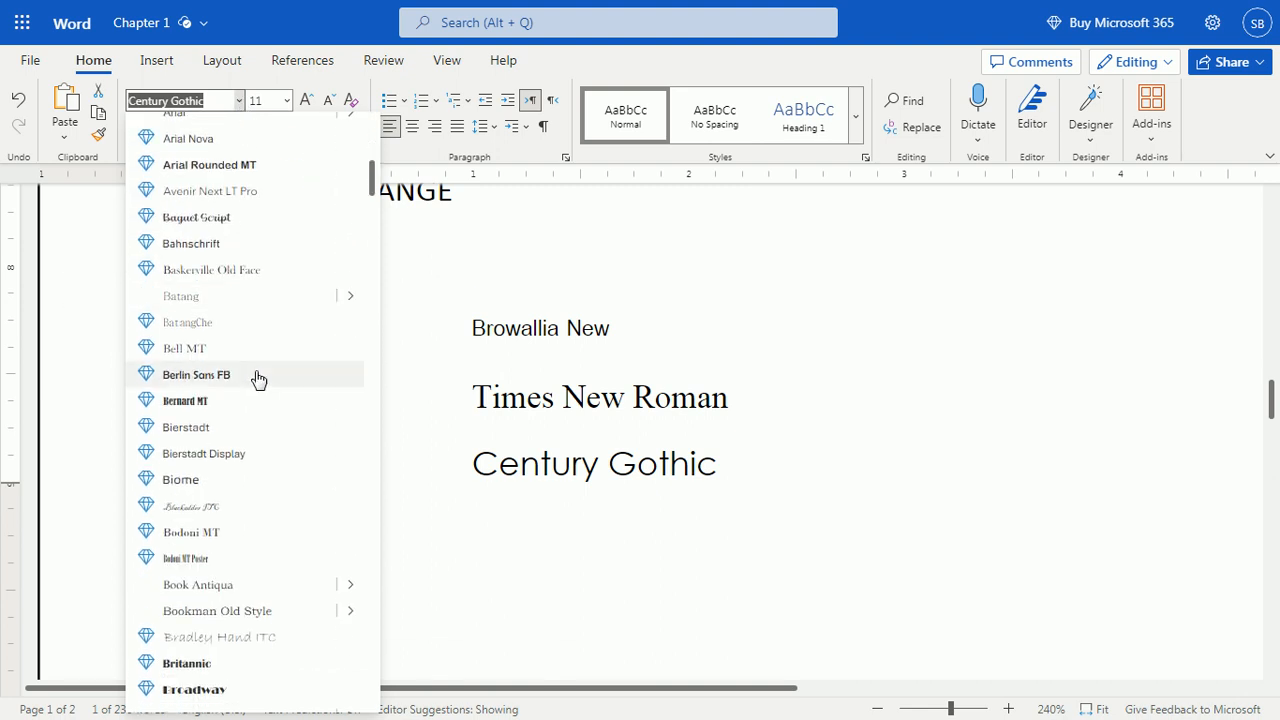
scroll(258, 376, "down", 1)
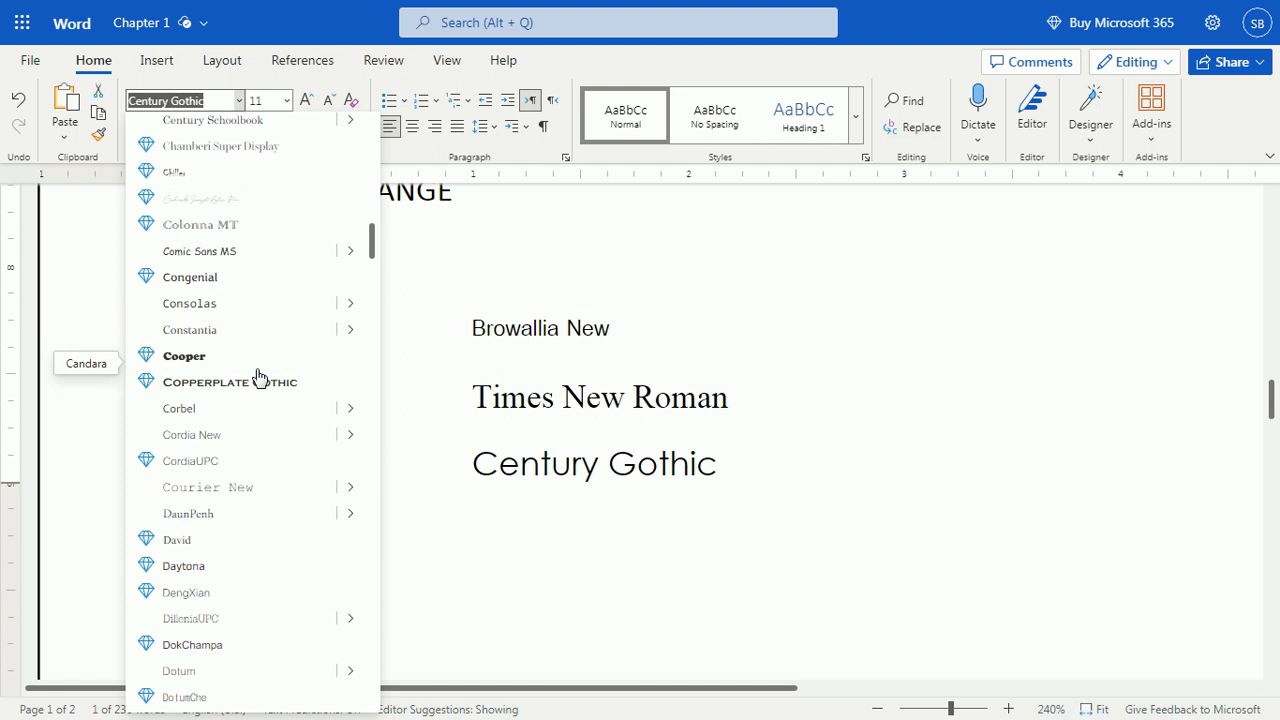
left_click(230, 306)
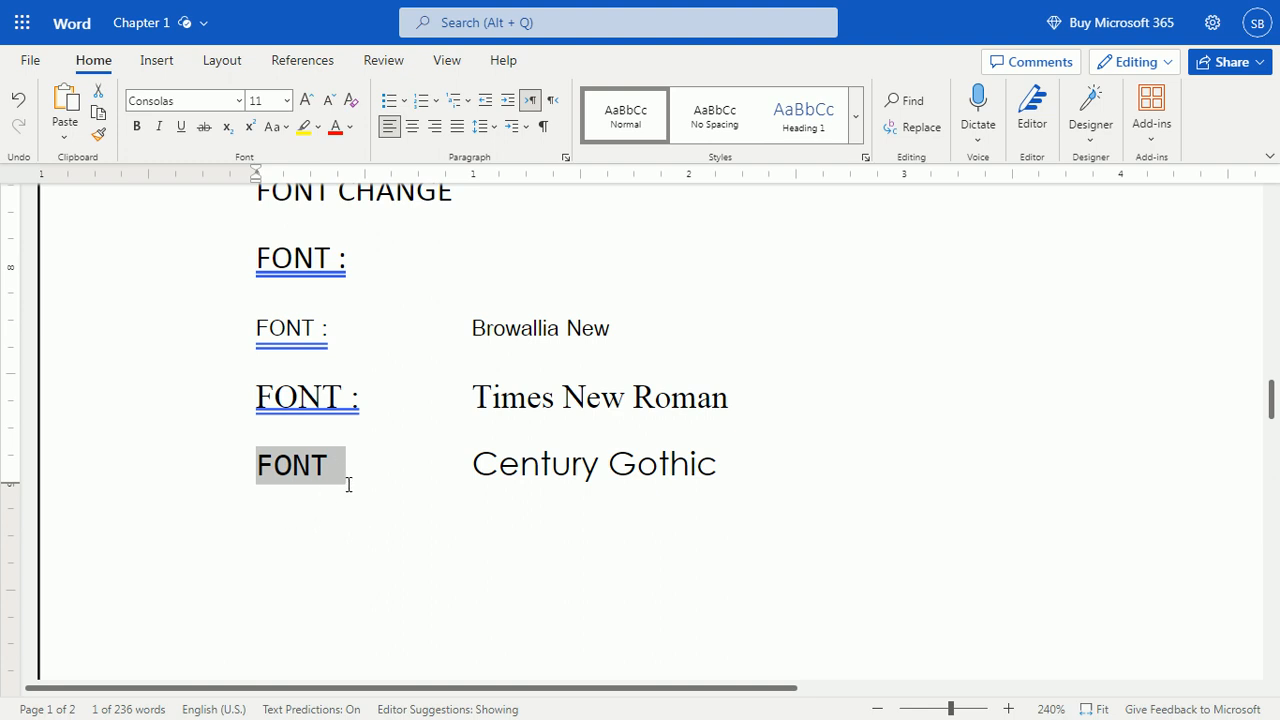
left_click(403, 527)
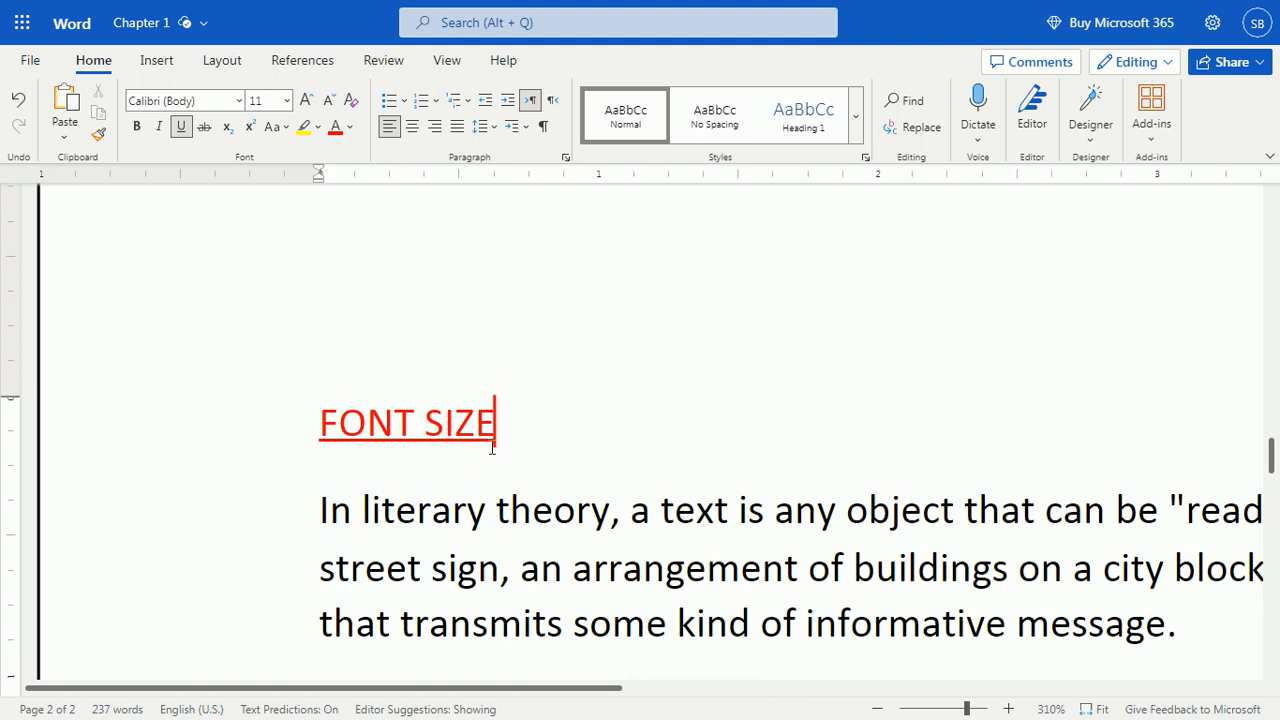
- Set the font size of "In" at the start of the literary theory paragraph under FONT SIZE to 20
double_click(332, 512)
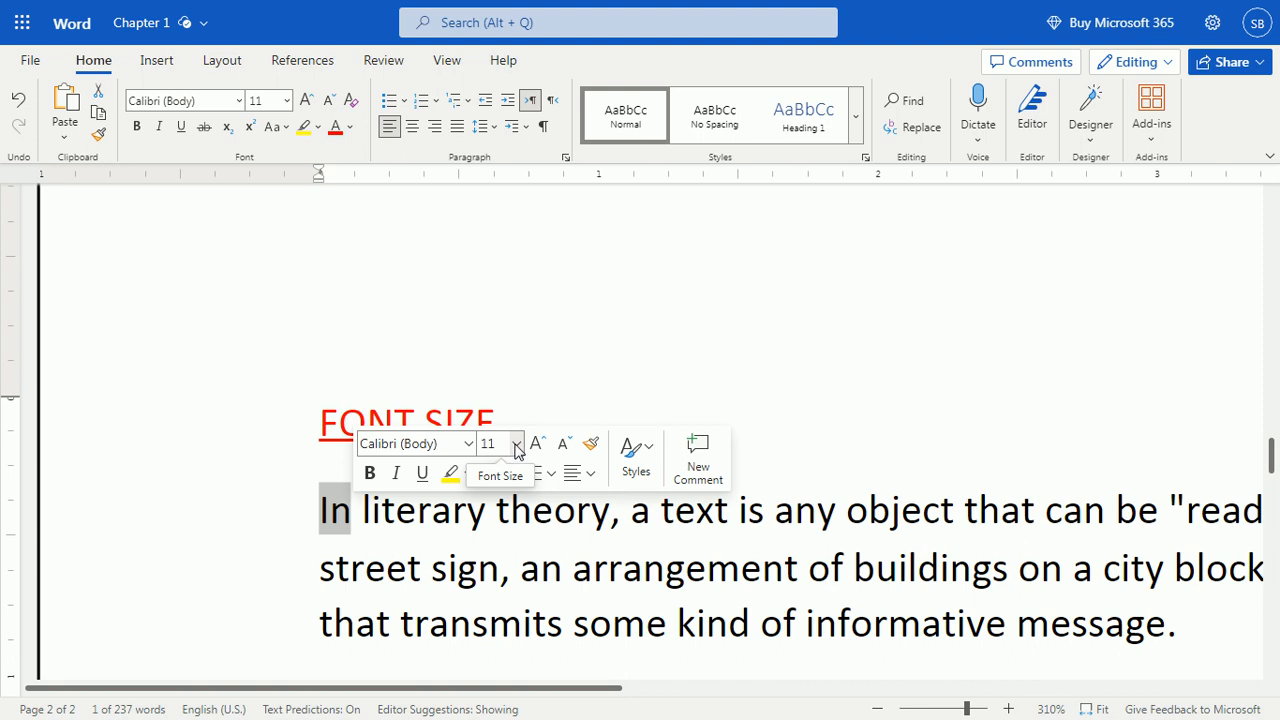
left_click(517, 449)
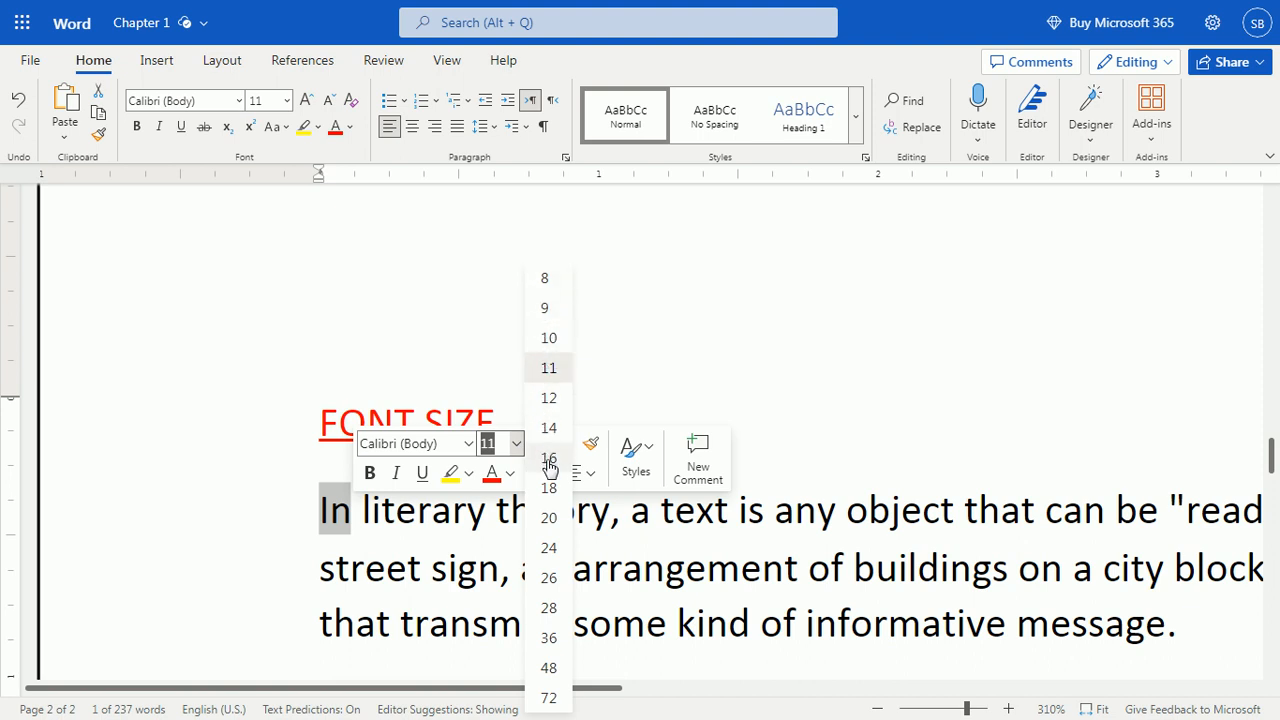
left_click(548, 517)
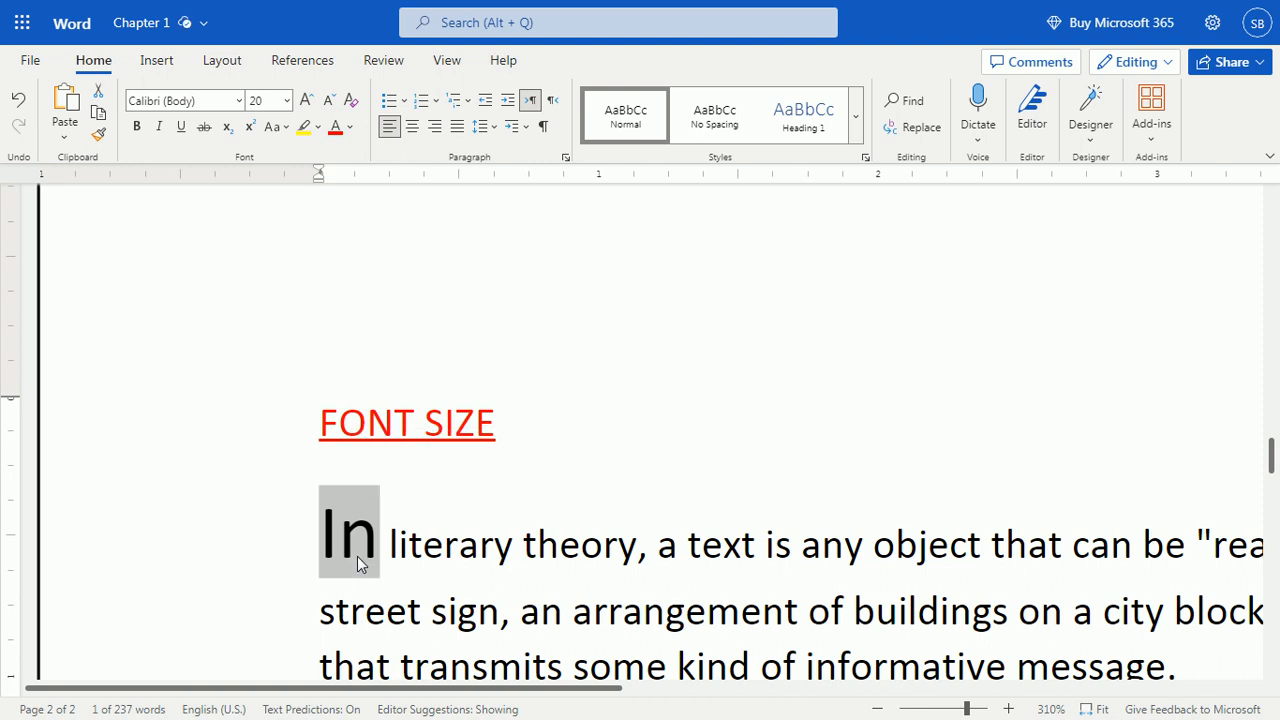
- Enter a custom font size of 13 for the selected word "In" in the literary theory paragraph
left_click(287, 101)
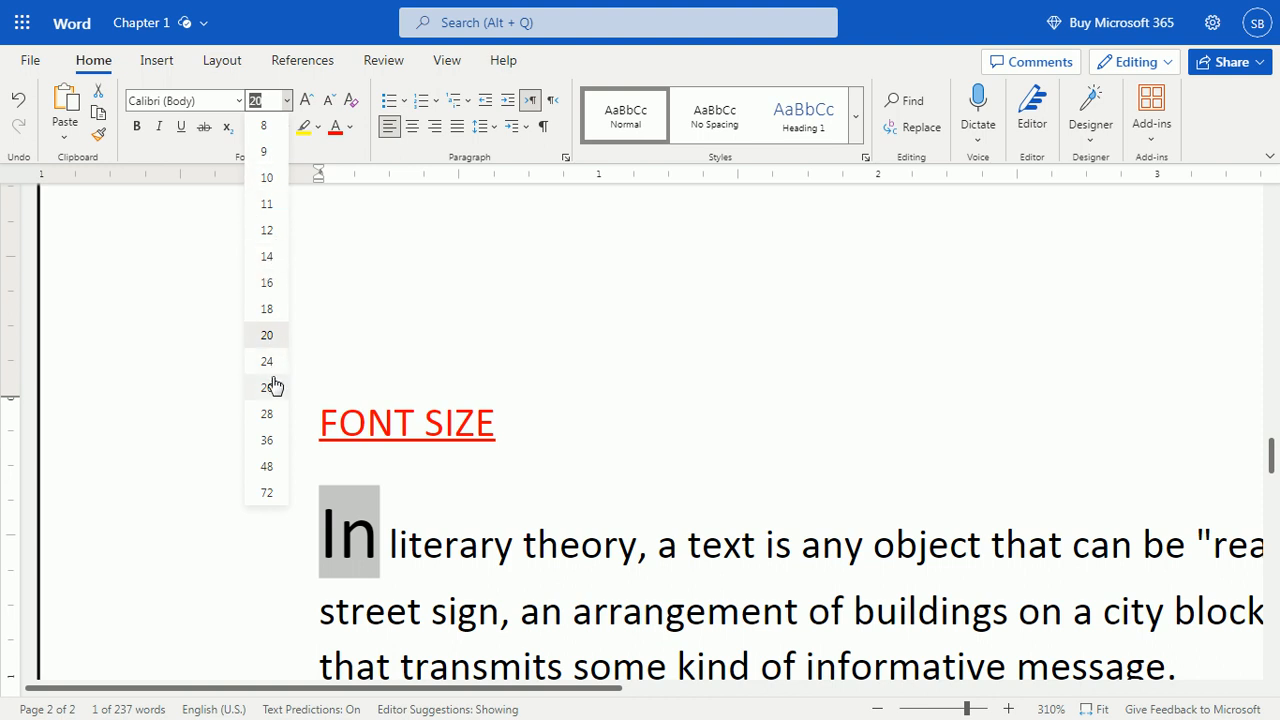
left_click_drag(272, 97, 238, 102)
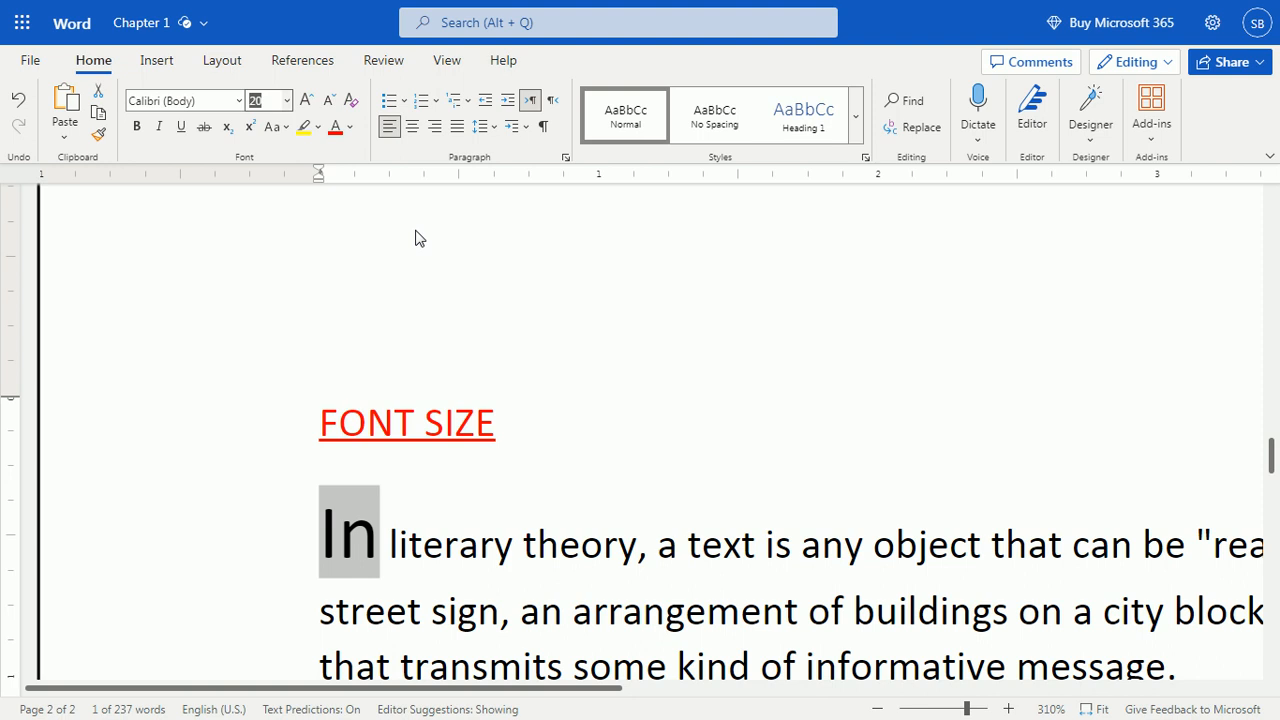
type("13")
key("Return")
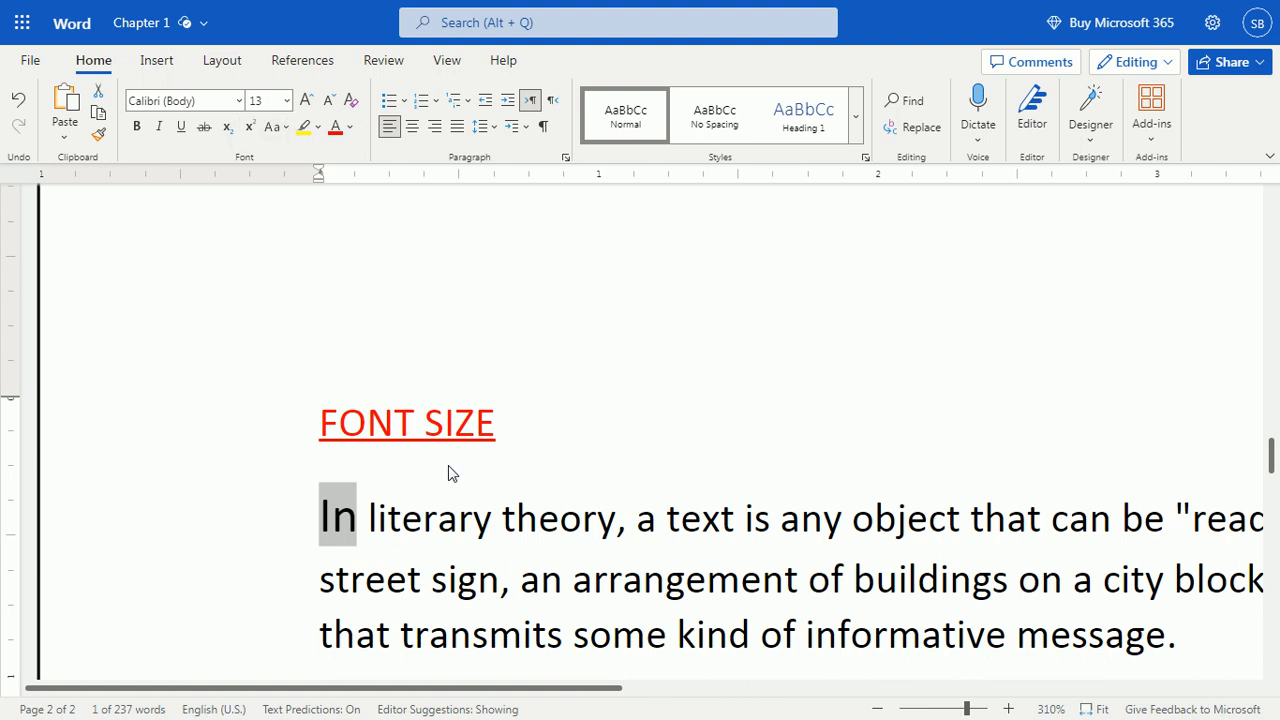
- Select "In literary theory," and examine the available font sizes, along with the notes on point units and size shortcuts
left_click(400, 521)
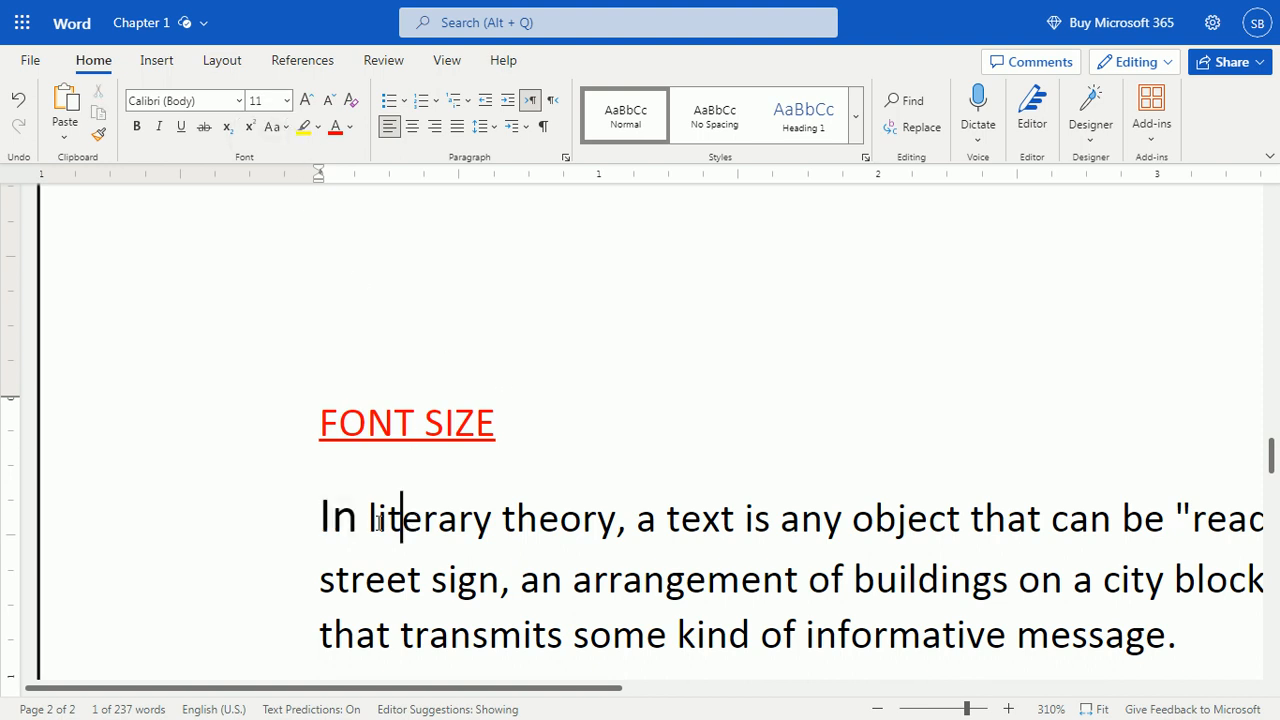
left_click_drag(357, 517, 628, 533)
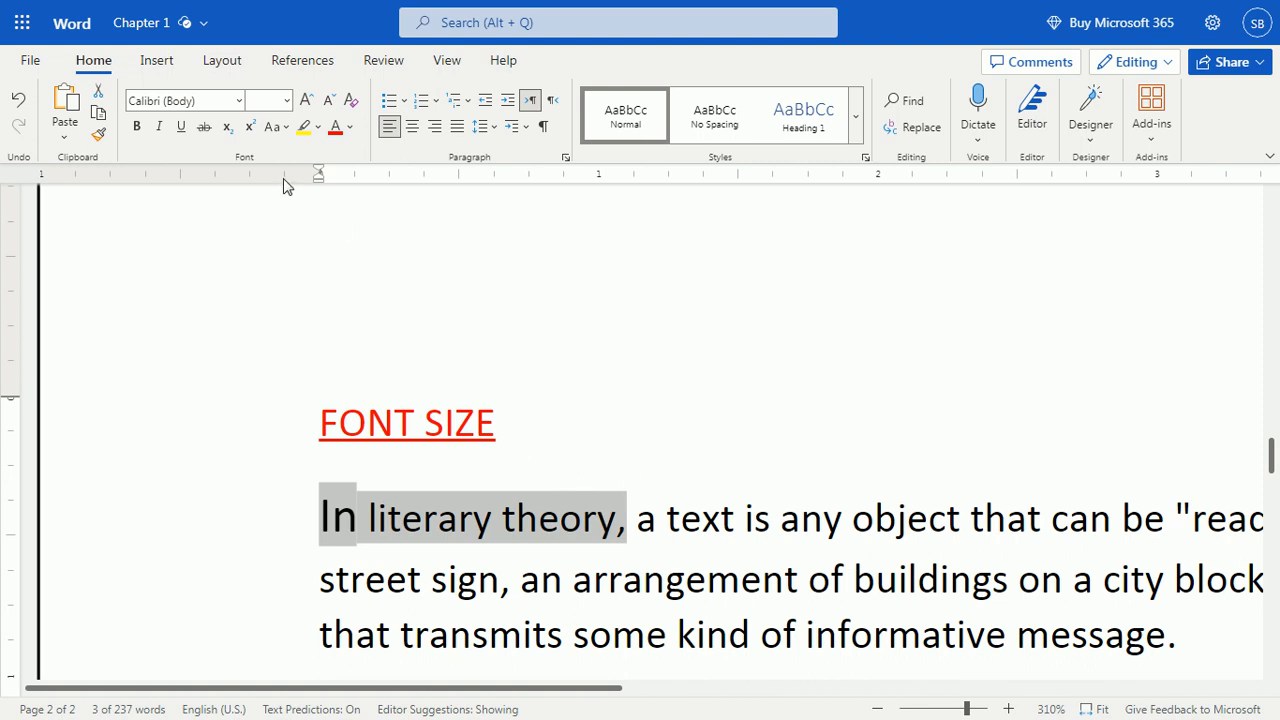
left_click(287, 104)
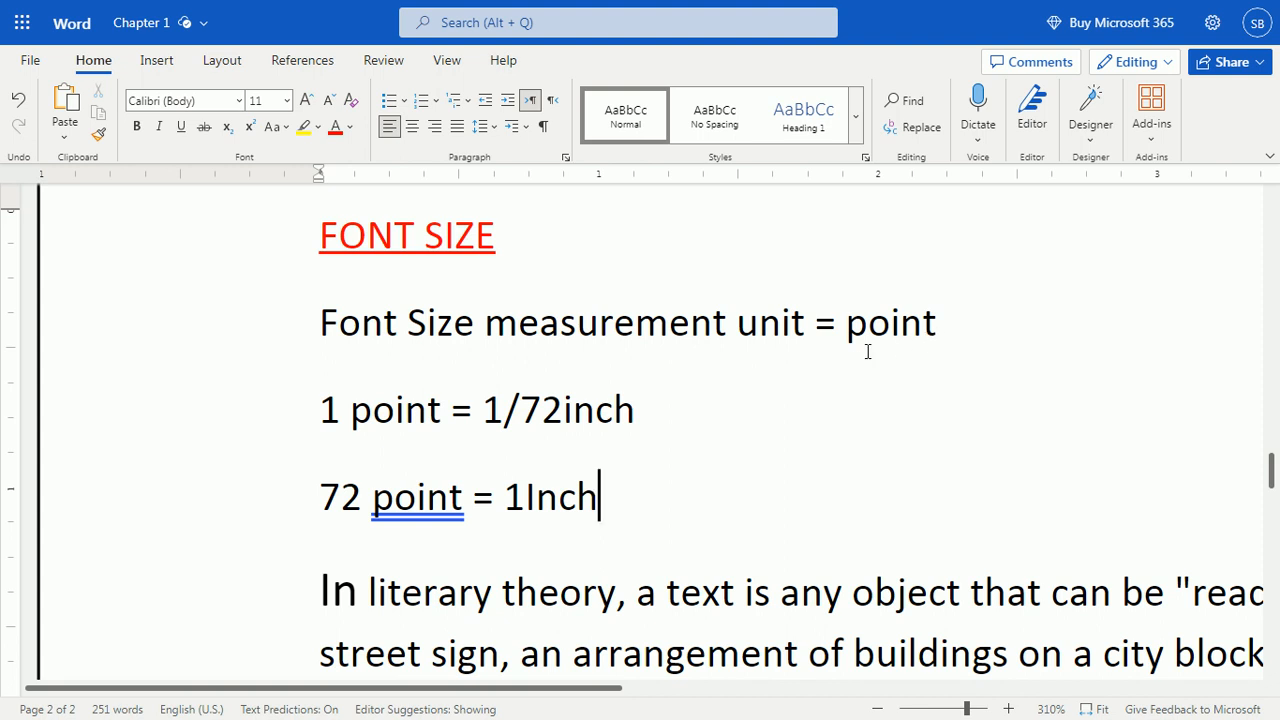
left_click(287, 100)
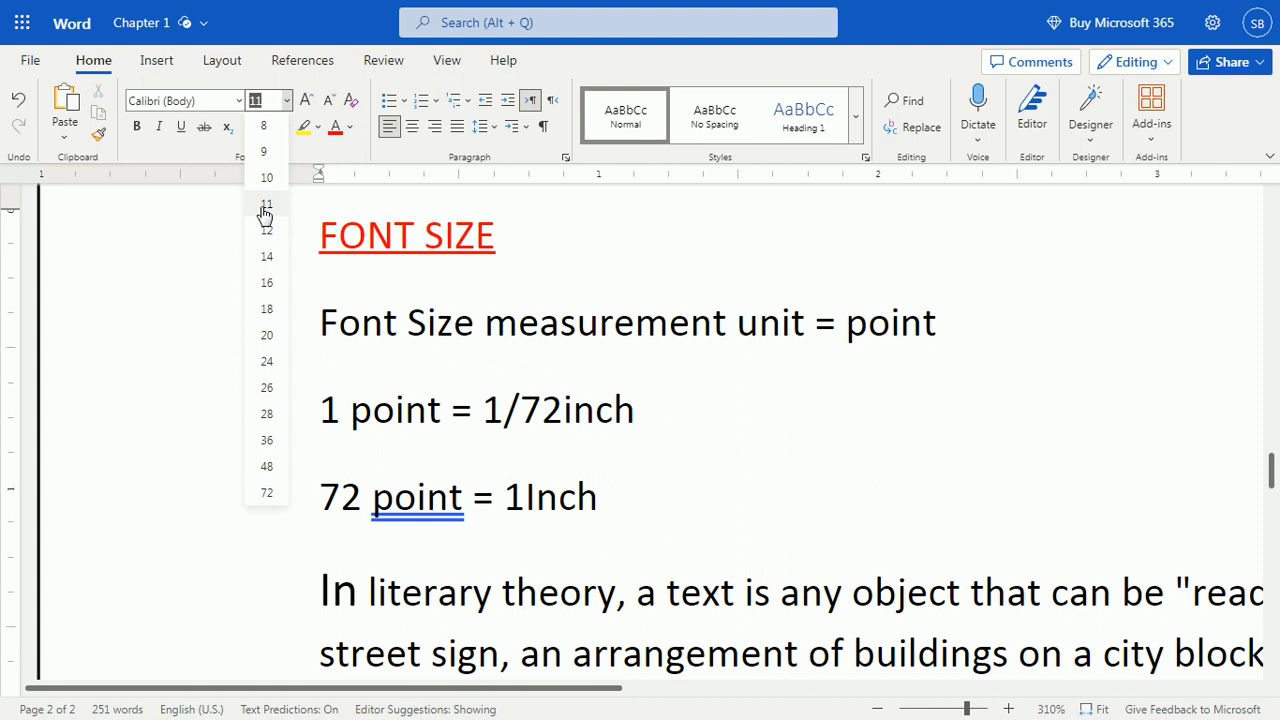
left_click(838, 360)
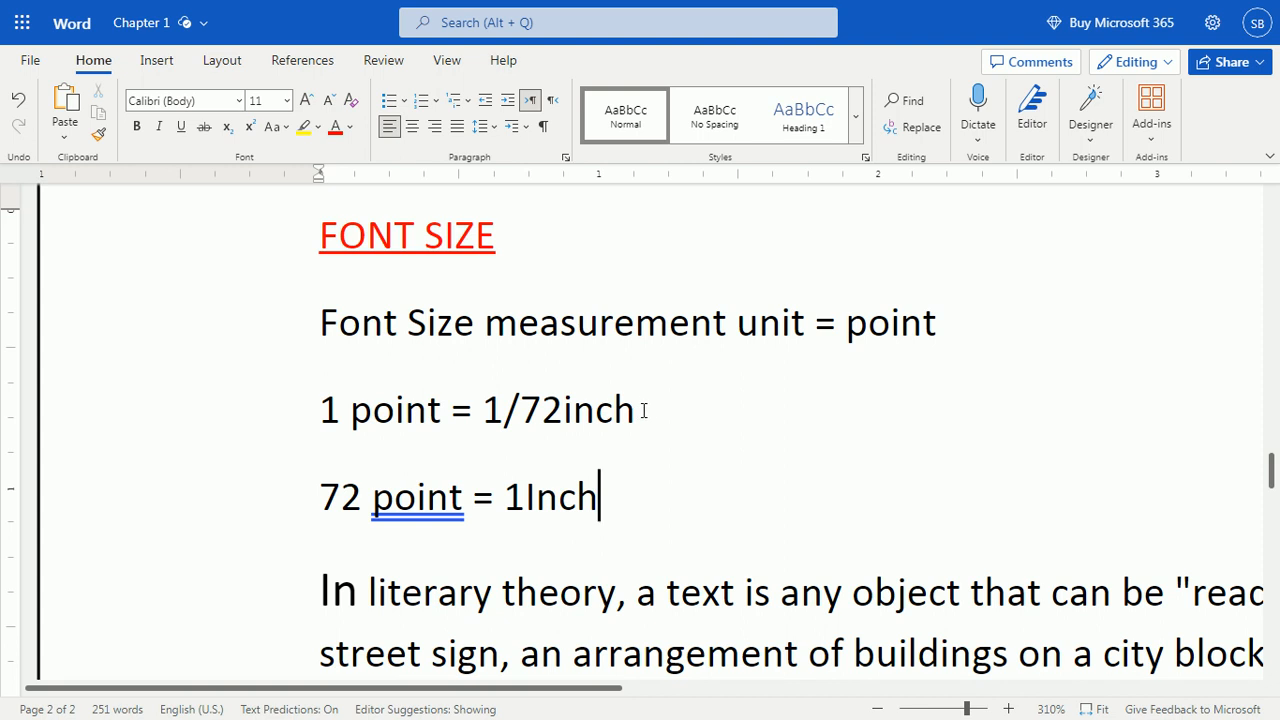
scroll(633, 425, "down", 1)
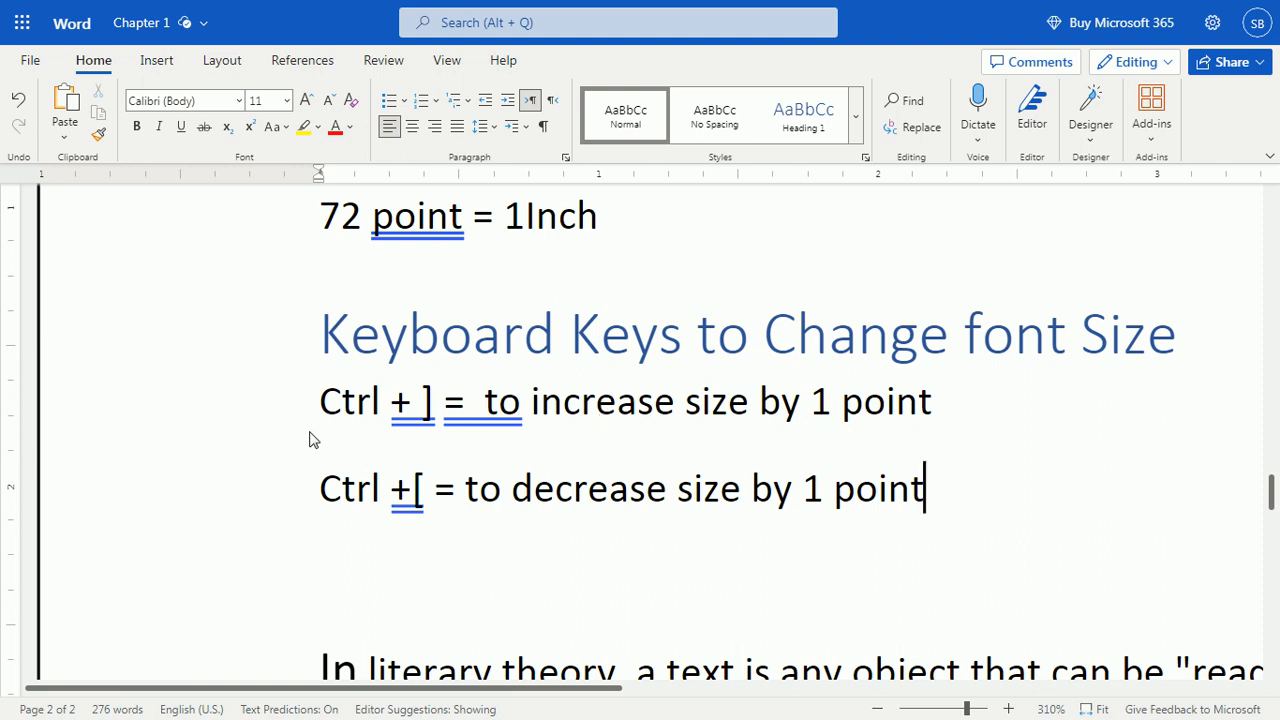
left_click(364, 403)
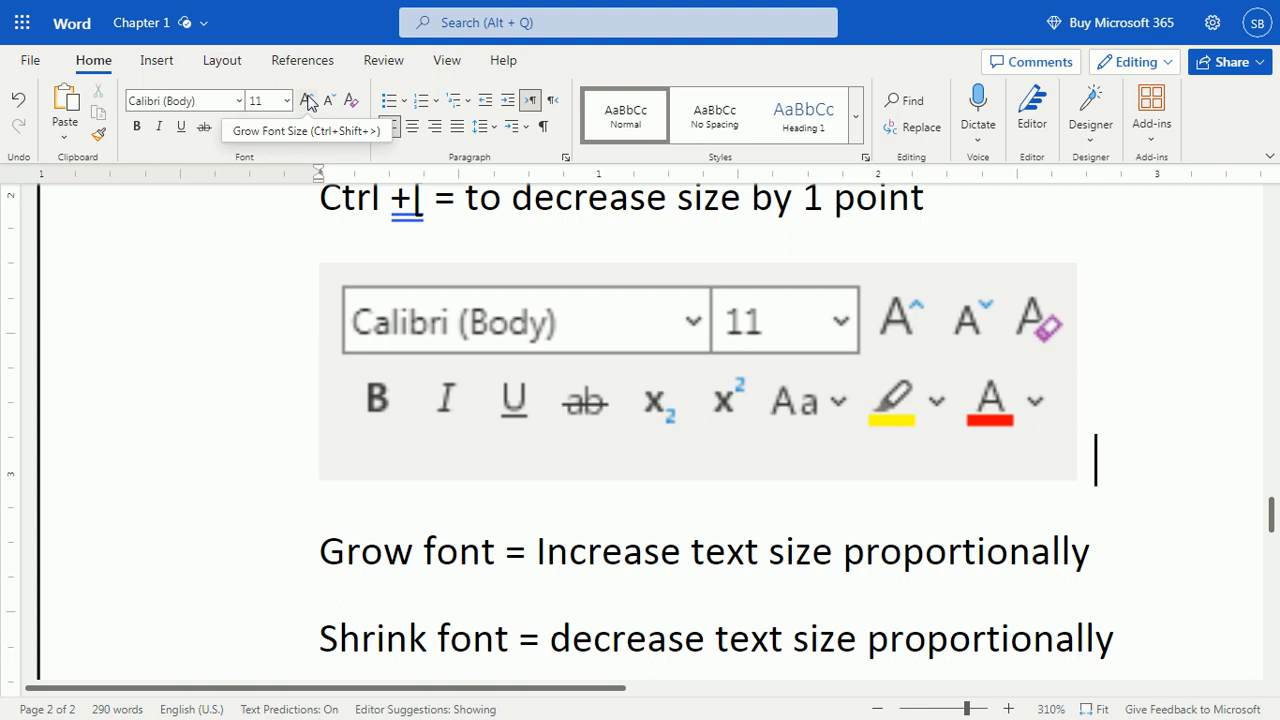
- Add "Keyboard Shortcut : Ctrl+shift +>" below the Grow font line and "Keyboard Shortcut : Ctrl+shift +<" below the Shrink font line
left_click(900, 345)
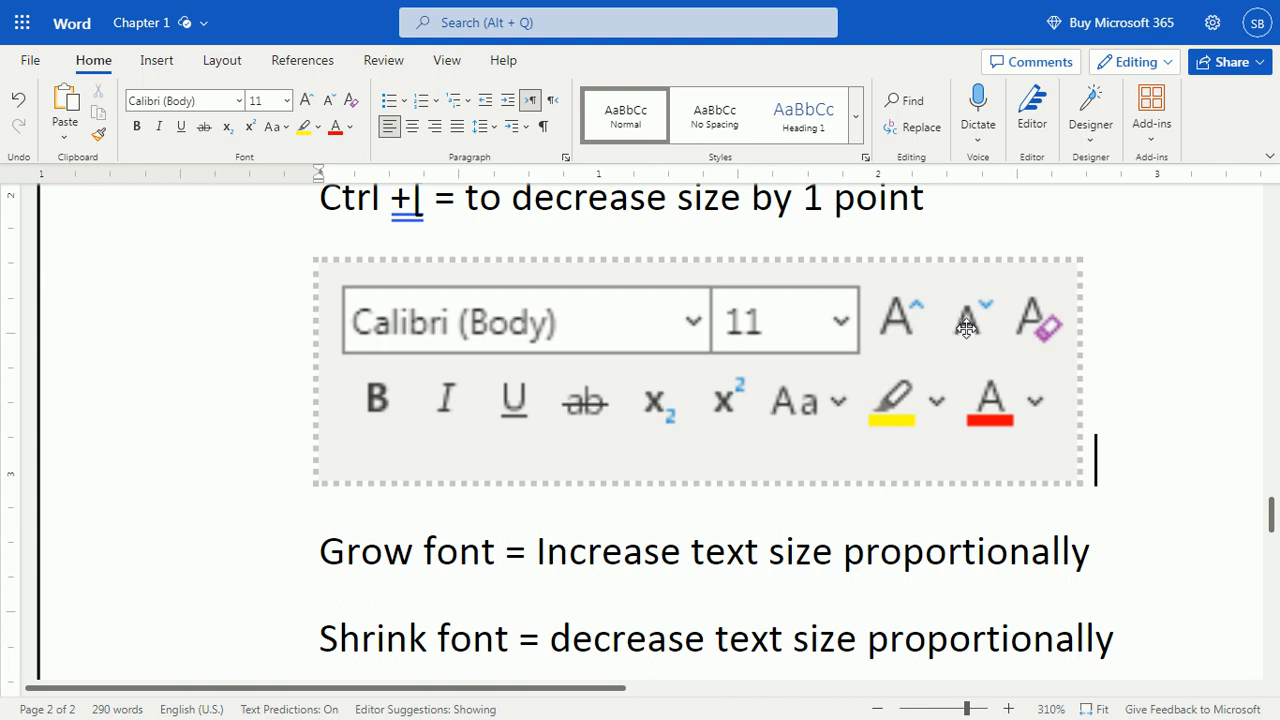
scroll(963, 460, "down", 2)
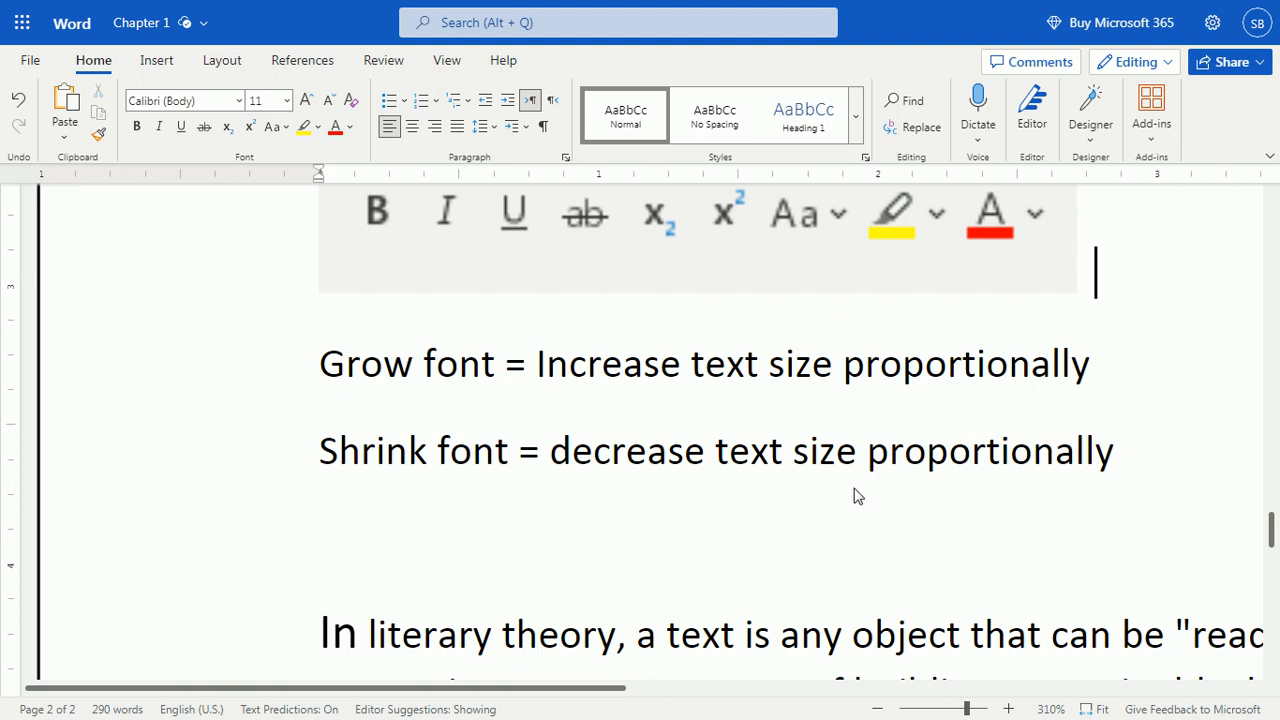
left_click(860, 452)
left_click(1096, 370)
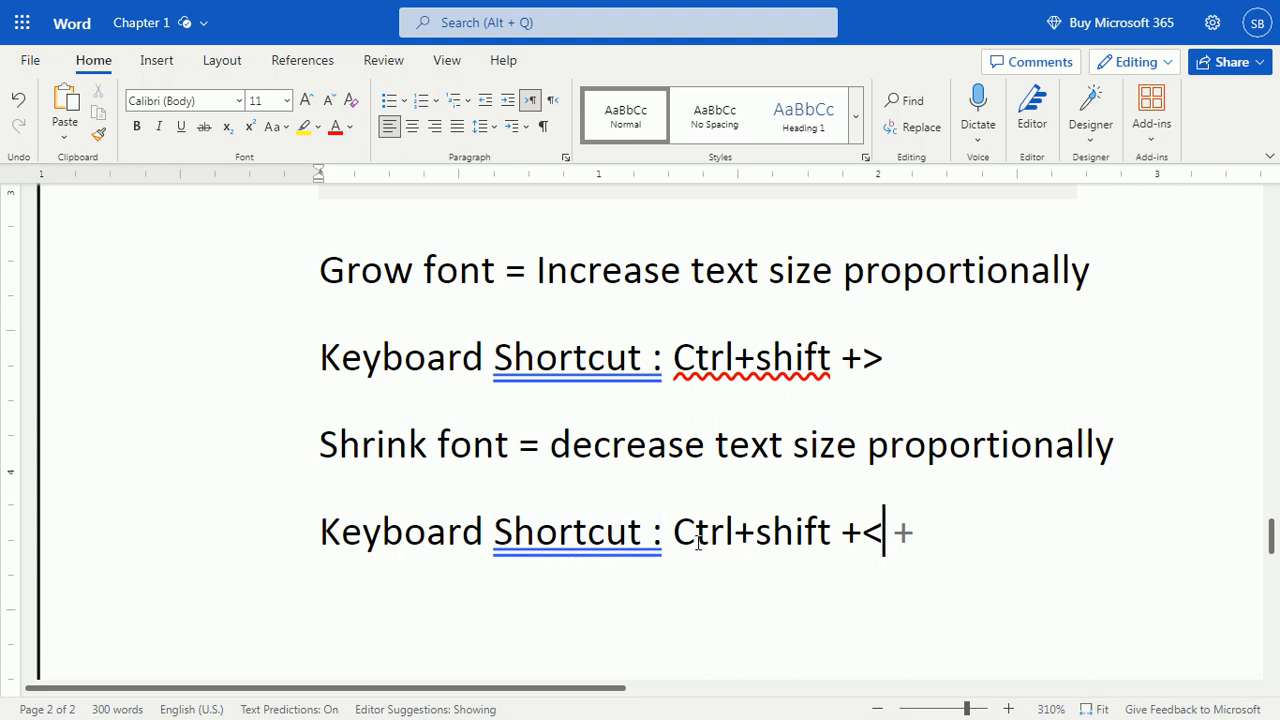
key("Return")
- Bring the opening words "In literary theory" below the shortcut notes to a uniform font size of 11
scroll(723, 612, "down", 3)
left_click_drag(320, 432, 617, 448)
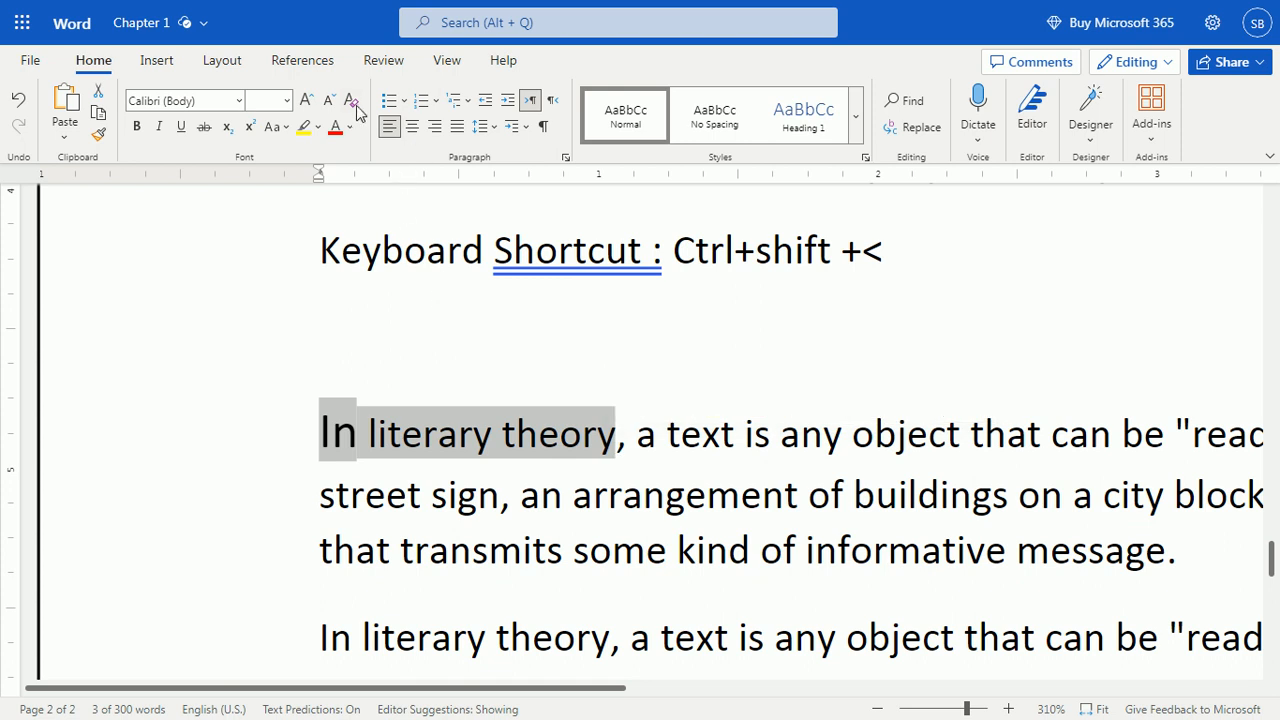
key("ctrl+shift+less")
left_click(561, 482)
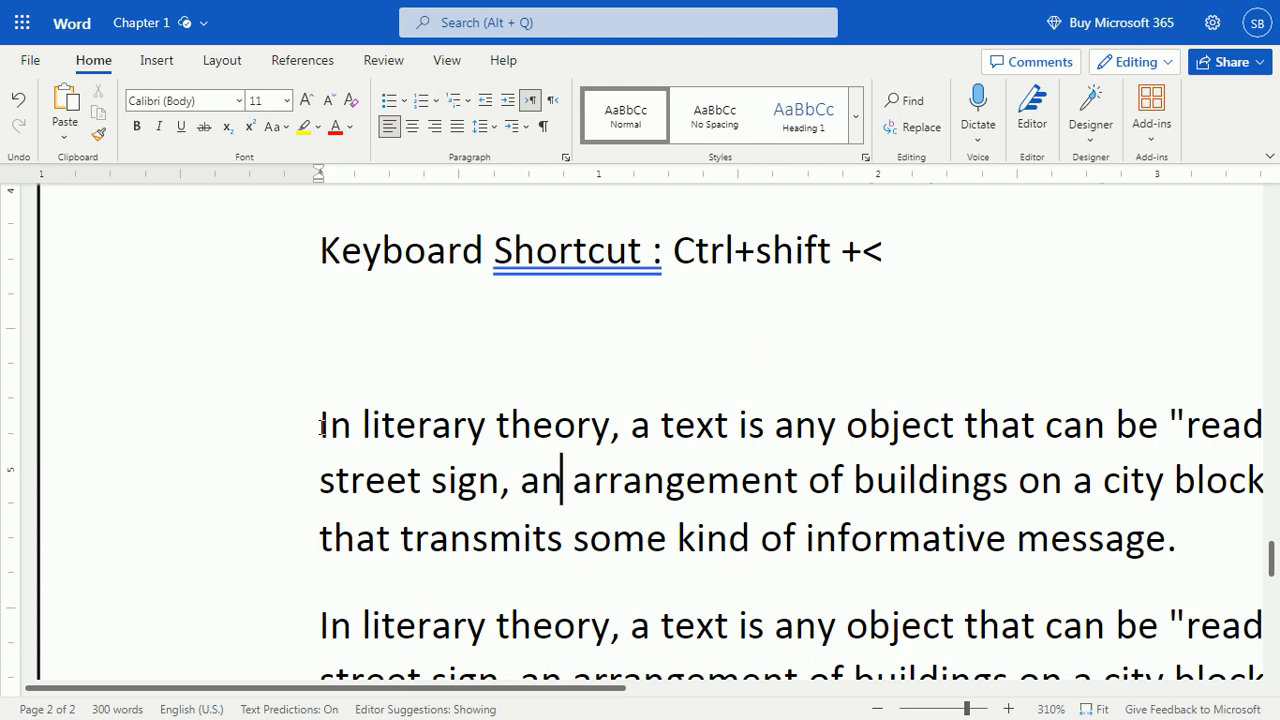
- Make the opening words "In literary theory" bold
left_click_drag(322, 427, 609, 434)
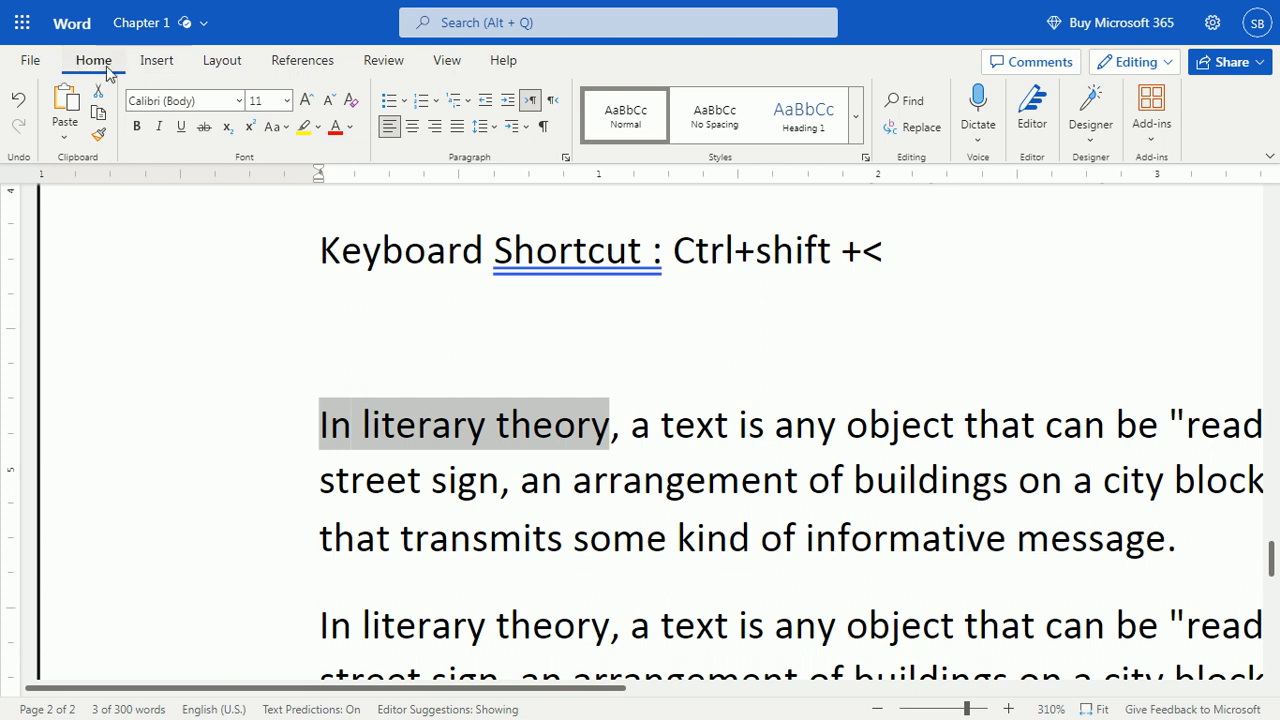
left_click(137, 127)
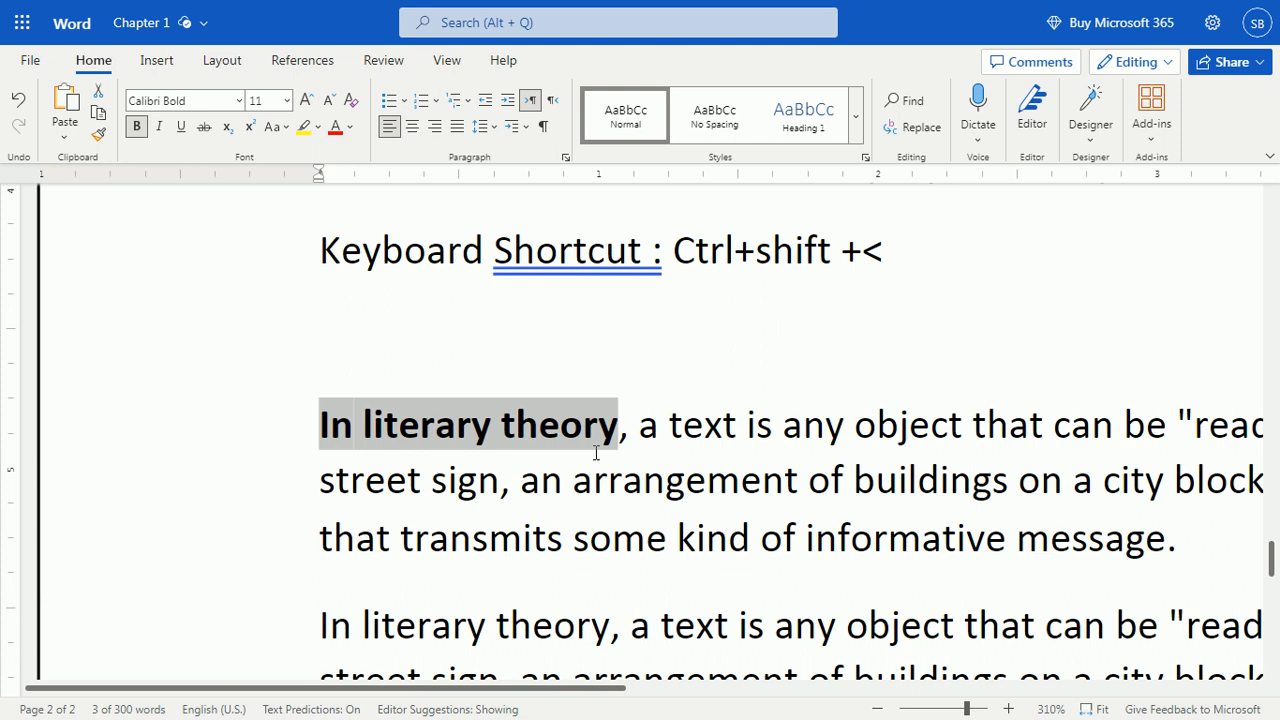
left_click(540, 515)
- Compare the Bold state by placing the cursor alternately in the bold opening words and in the regular word "text"
left_click(540, 425)
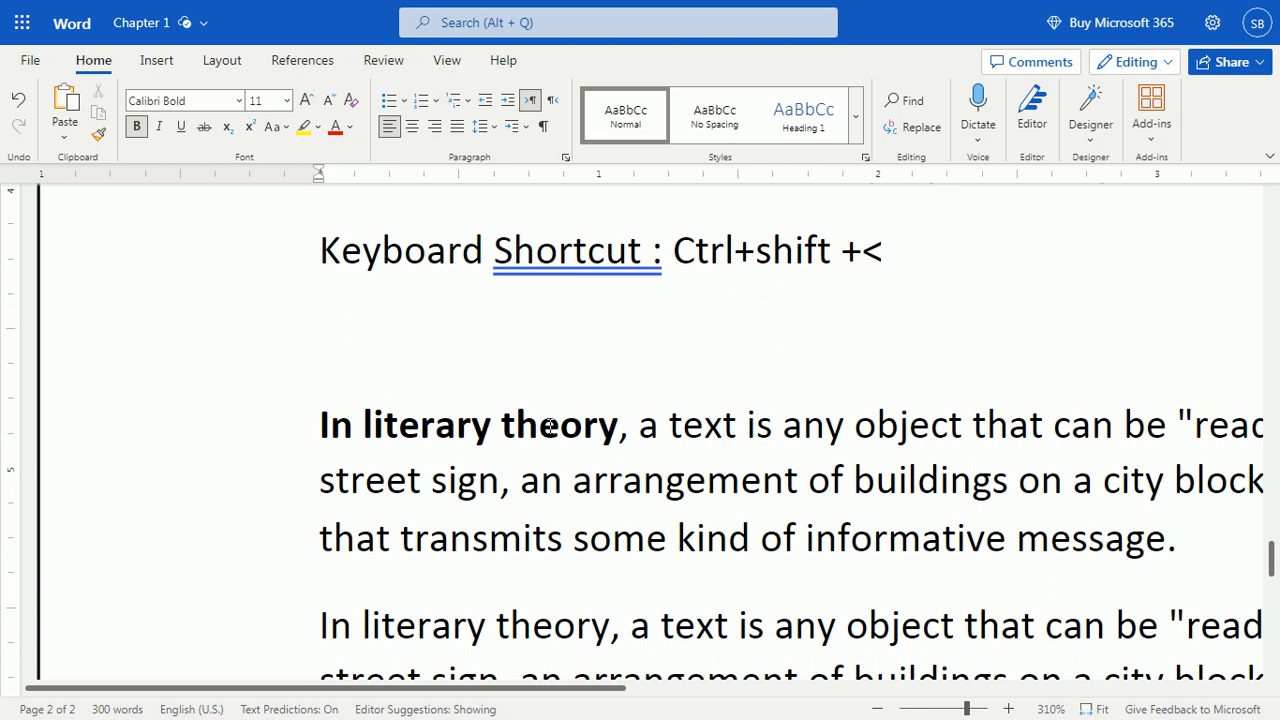
left_click(703, 428)
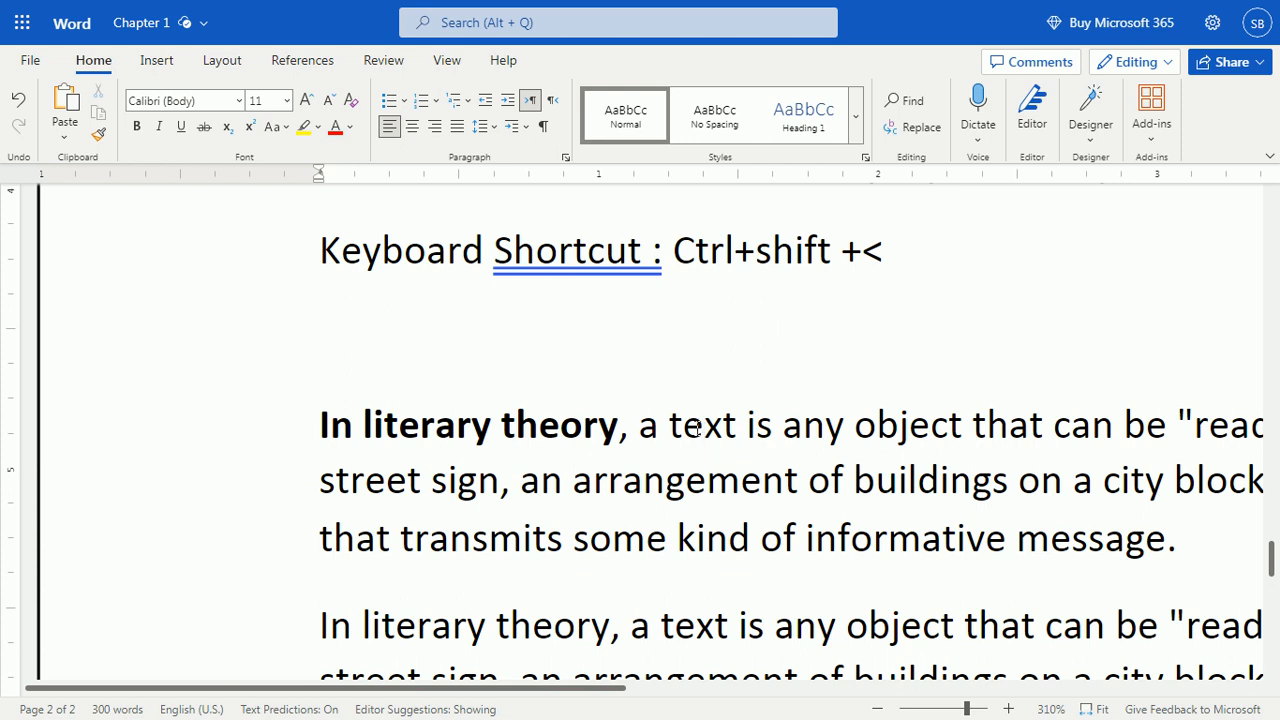
left_click(459, 428)
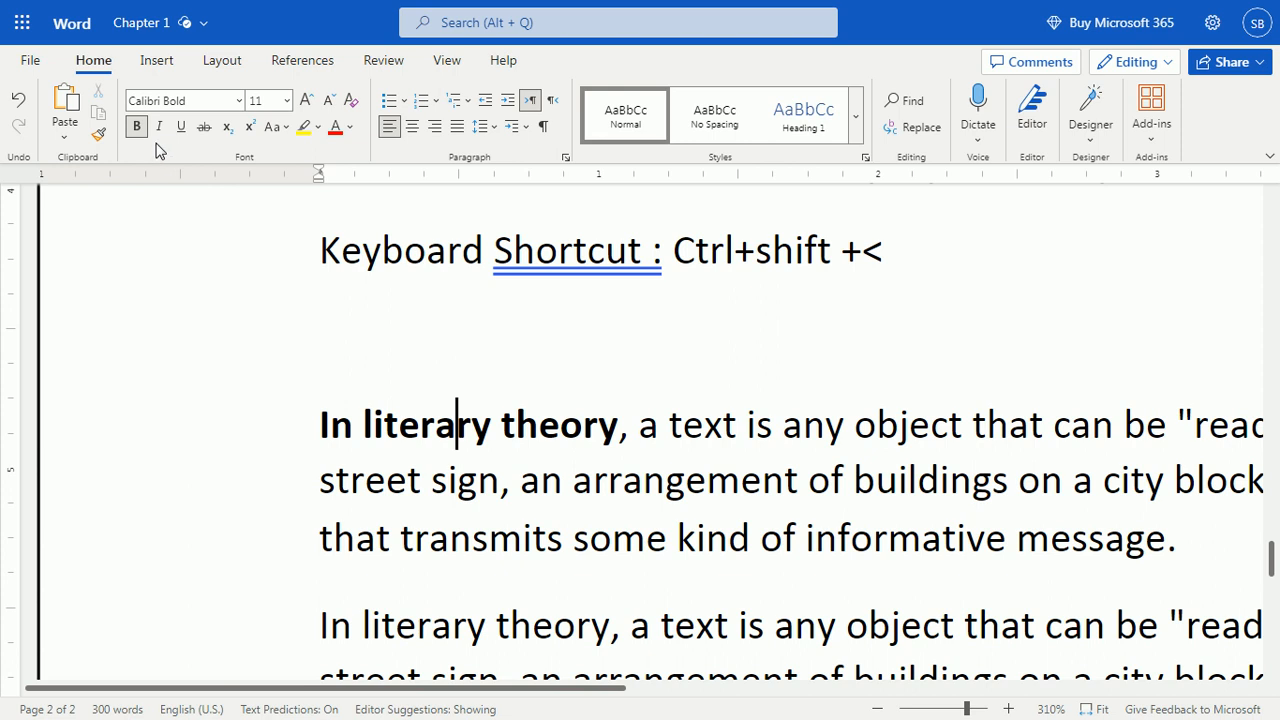
left_click(719, 425)
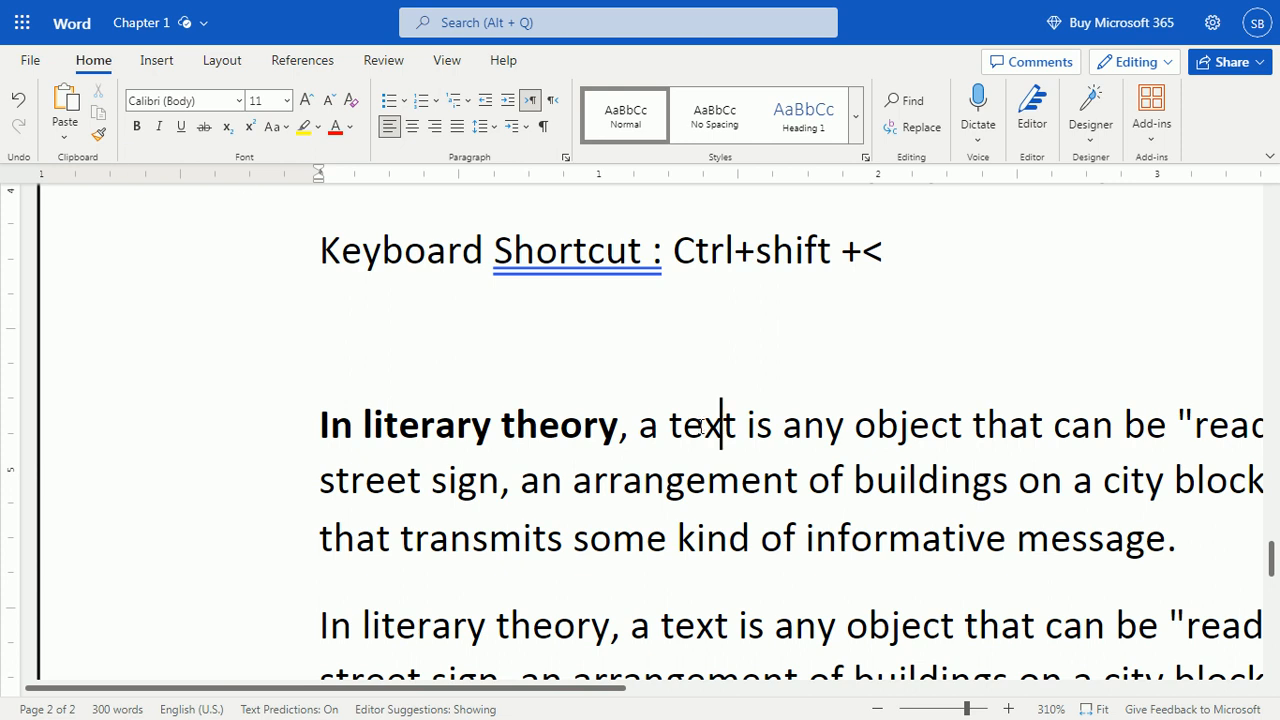
left_click(455, 425)
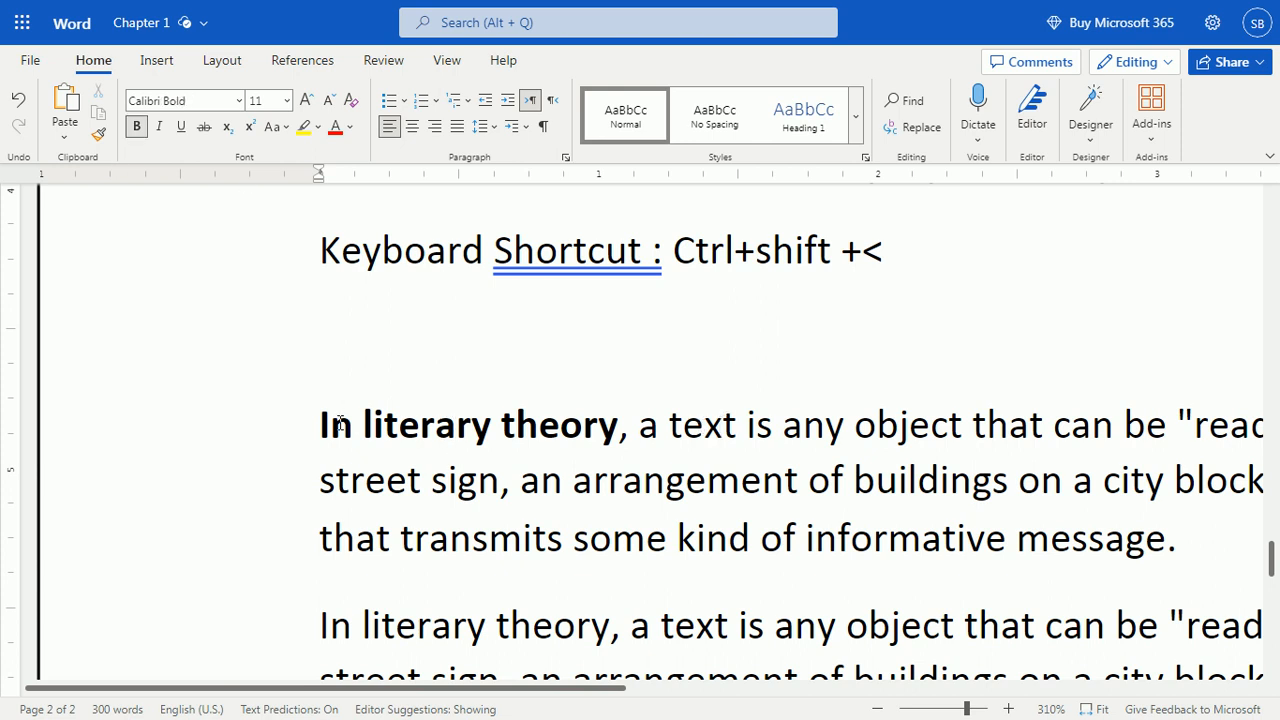
- Remove the bold formatting from the opening words "In literary theory"
left_click_drag(320, 425, 617, 426)
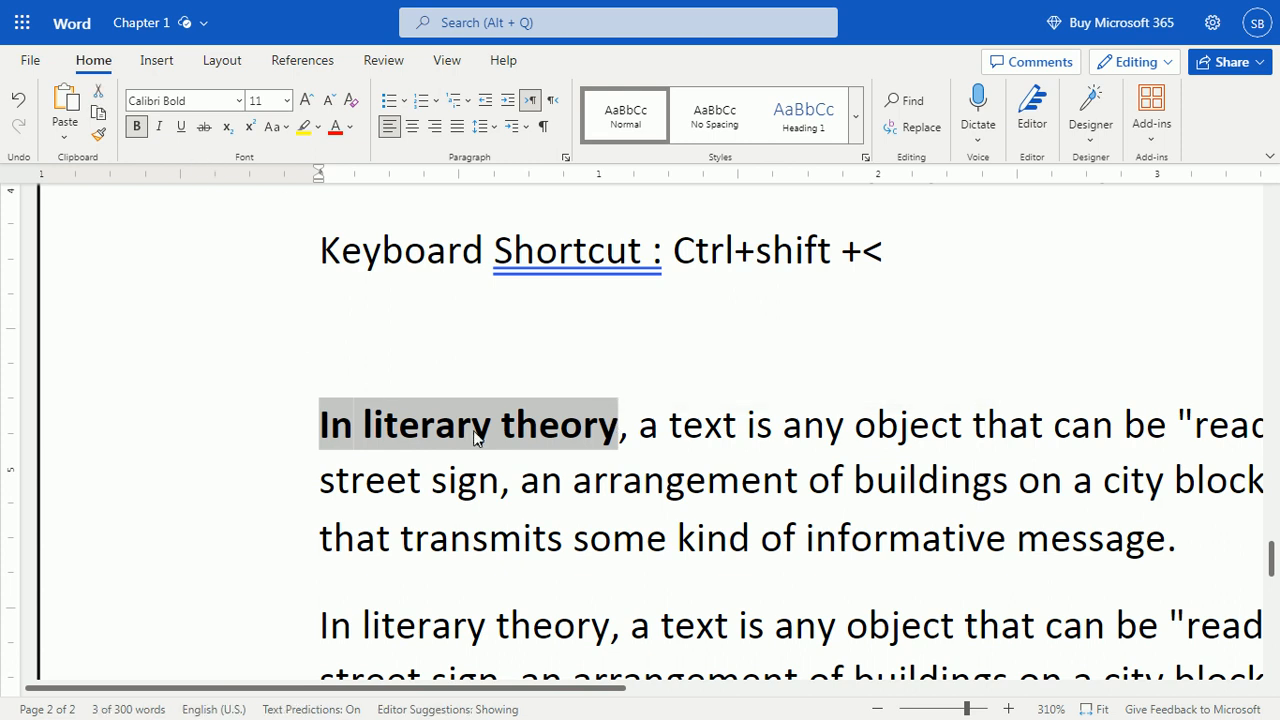
left_click(137, 128)
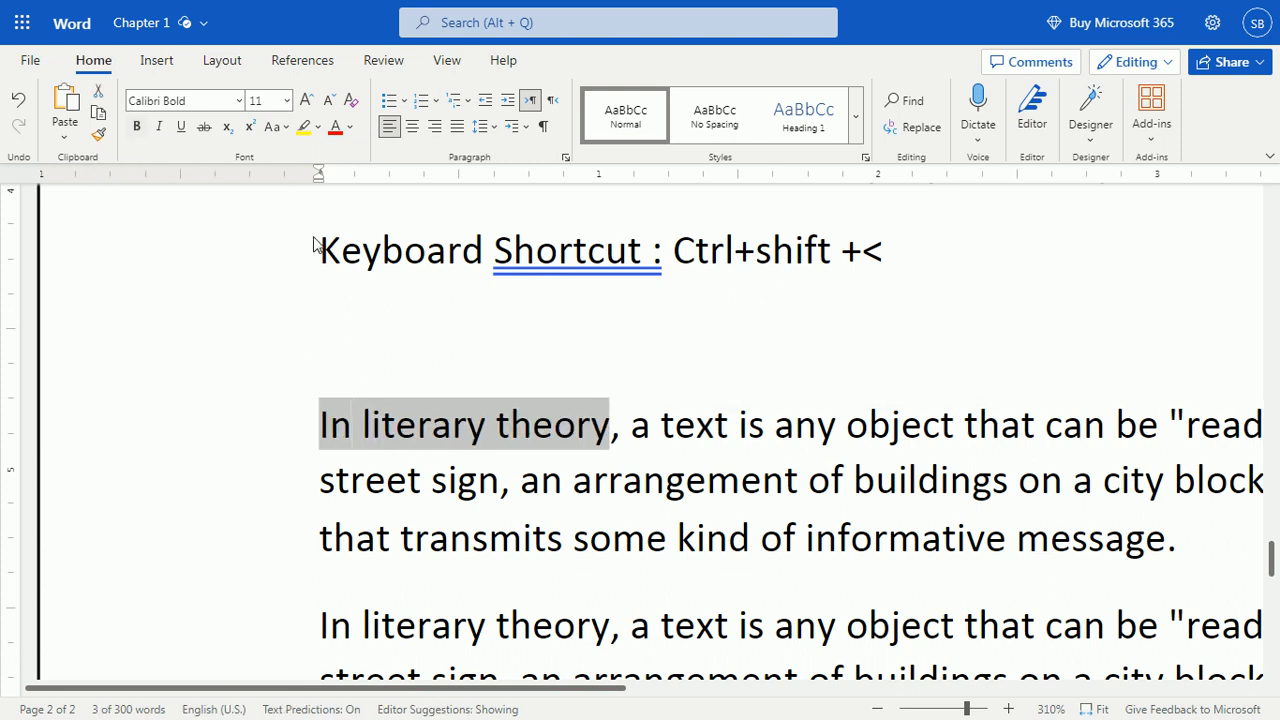
- Add the note "Bold = Ctrl +B ( on / off)" on the empty line above the sample paragraph
left_click(615, 428)
left_click(467, 340)
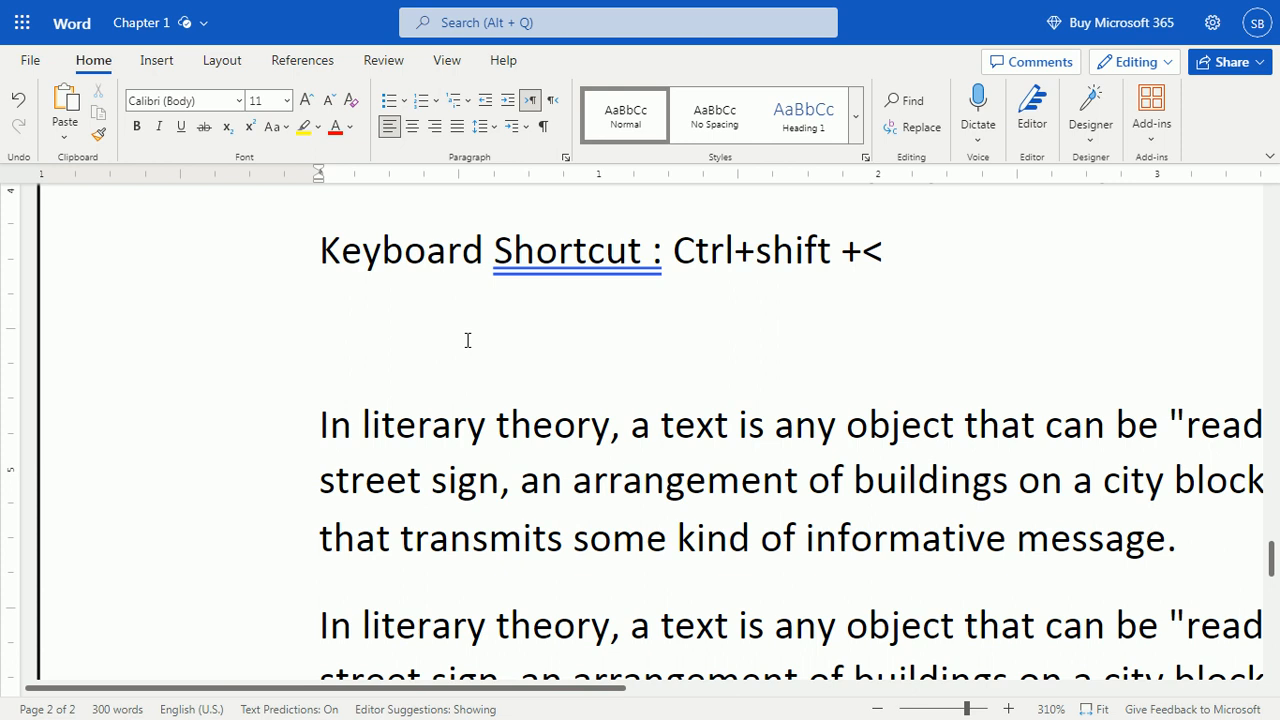
type("Bold =")
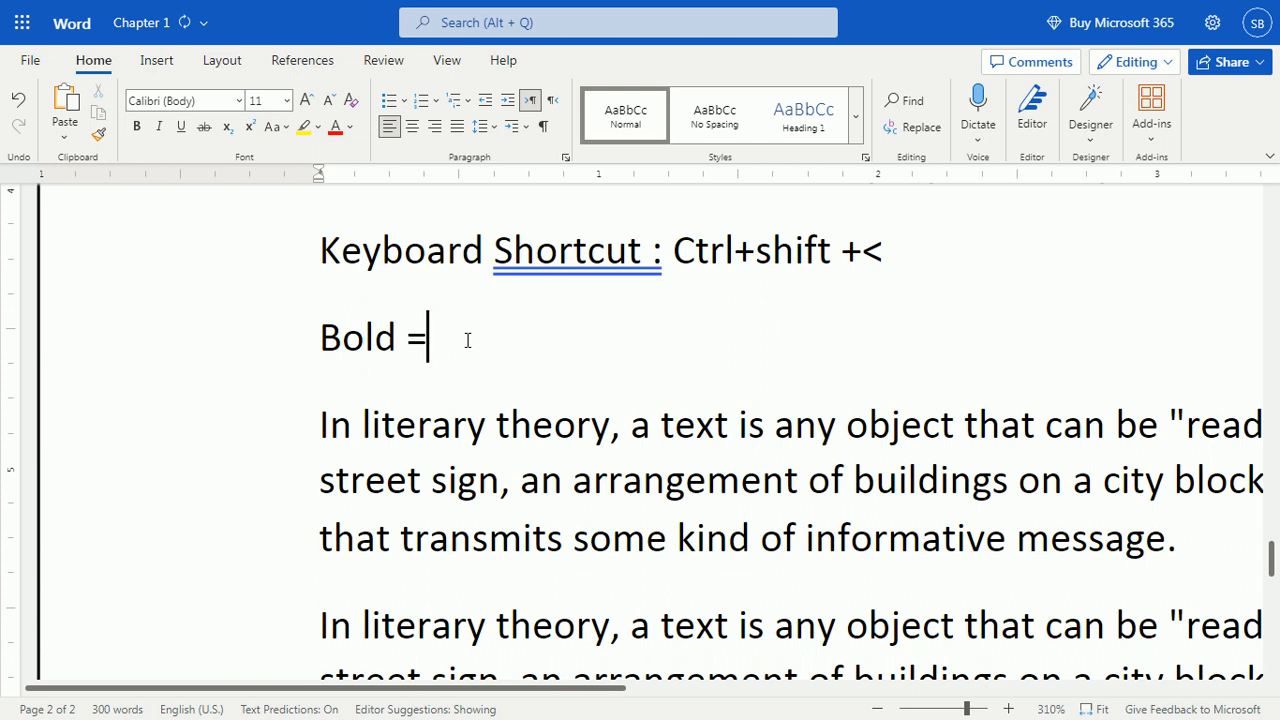
type(" Ctrl +B ( of")
key("BackSpace")
type("n ")
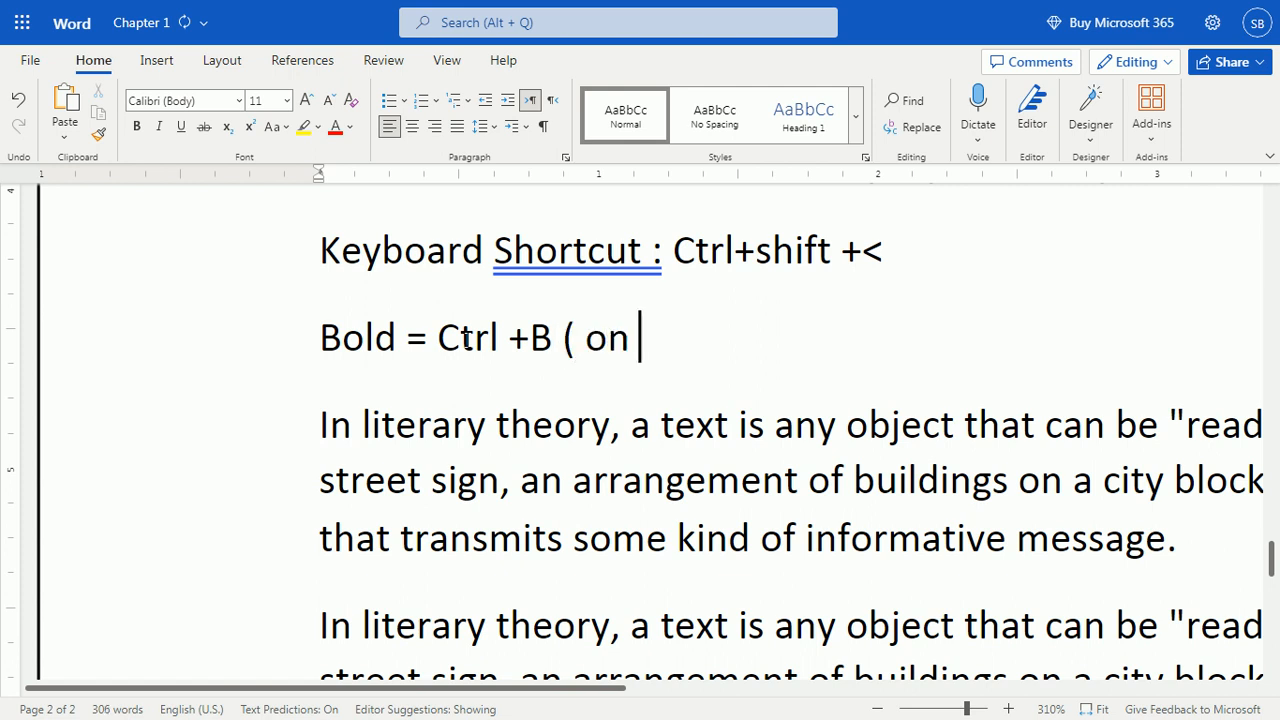
type("/ of")
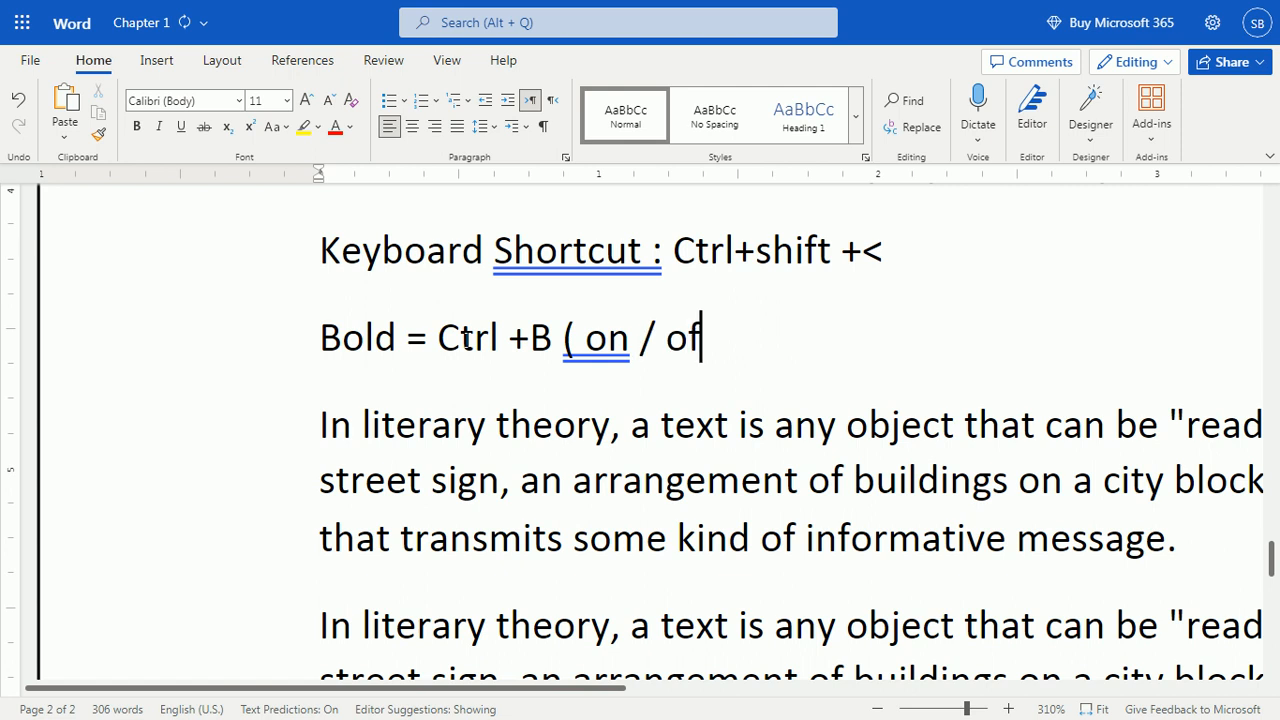
type("f)")
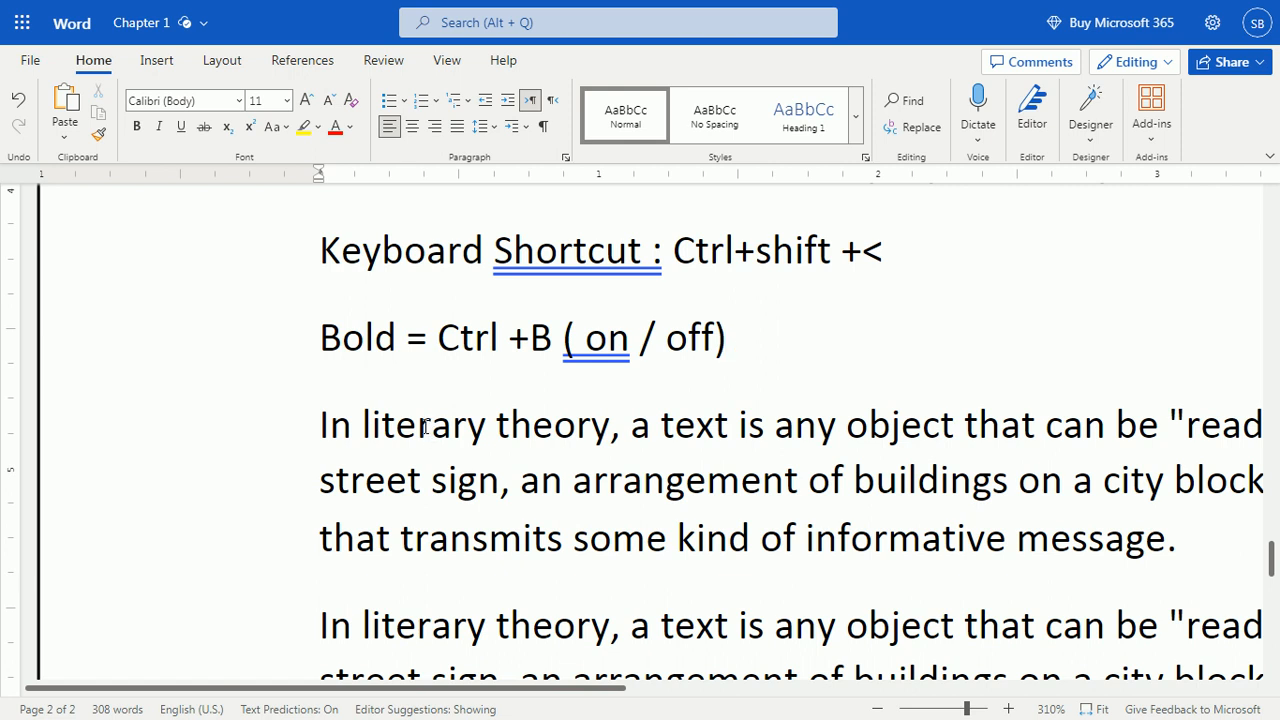
- Make the single word "literary" bold in the first line of the sample paragraph
left_click(435, 433)
left_click(137, 126)
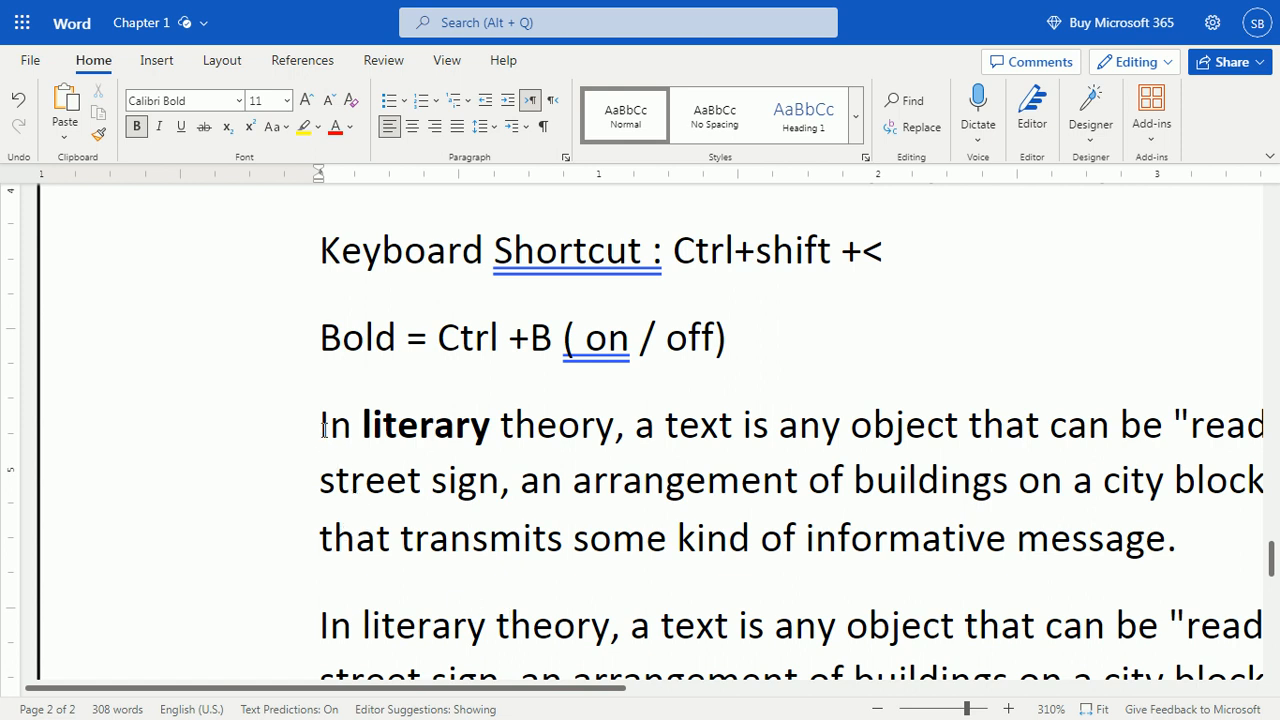
- Switch italics on and off for the opening words "In literary theory, a text is", and underline them
left_click_drag(322, 430, 780, 432)
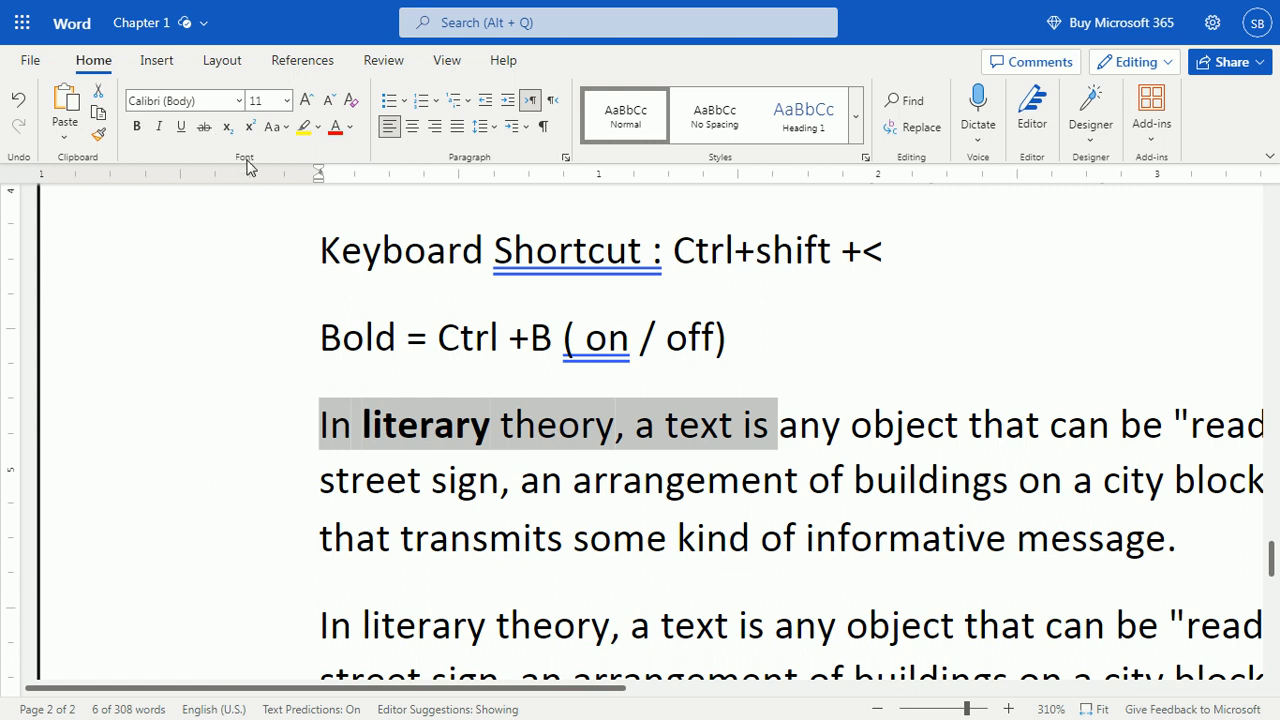
left_click(160, 127)
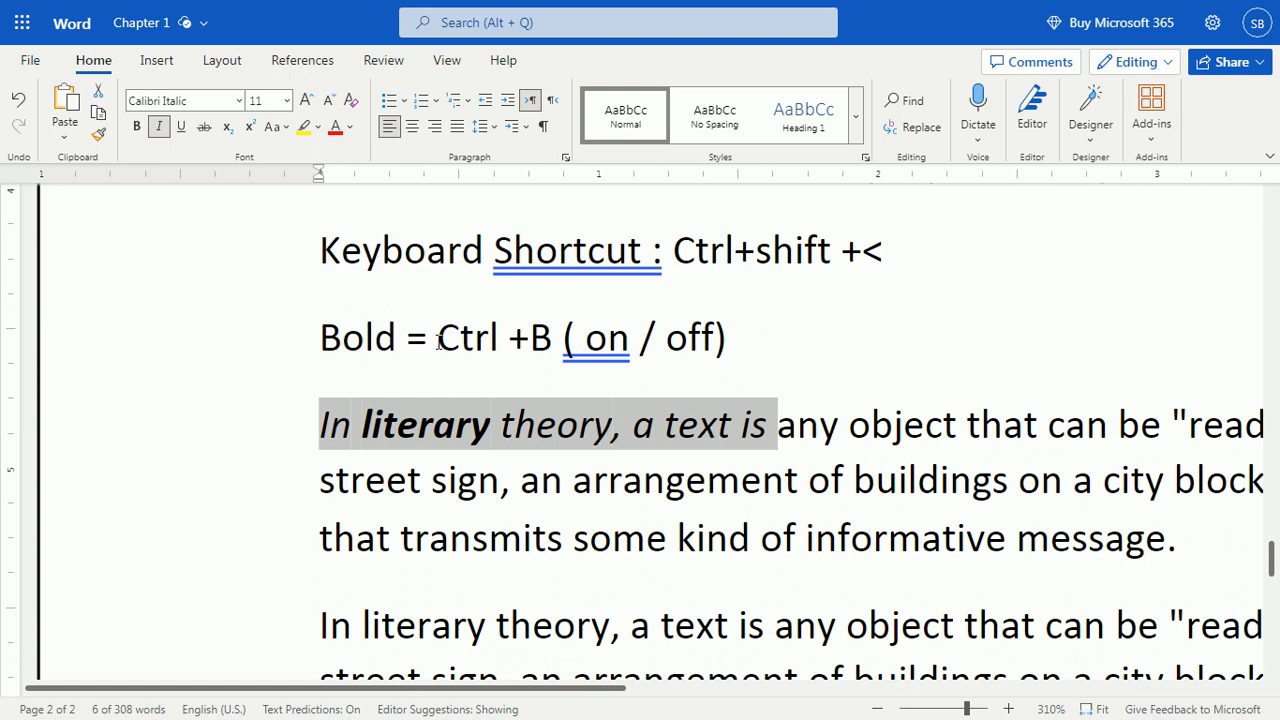
left_click(160, 127)
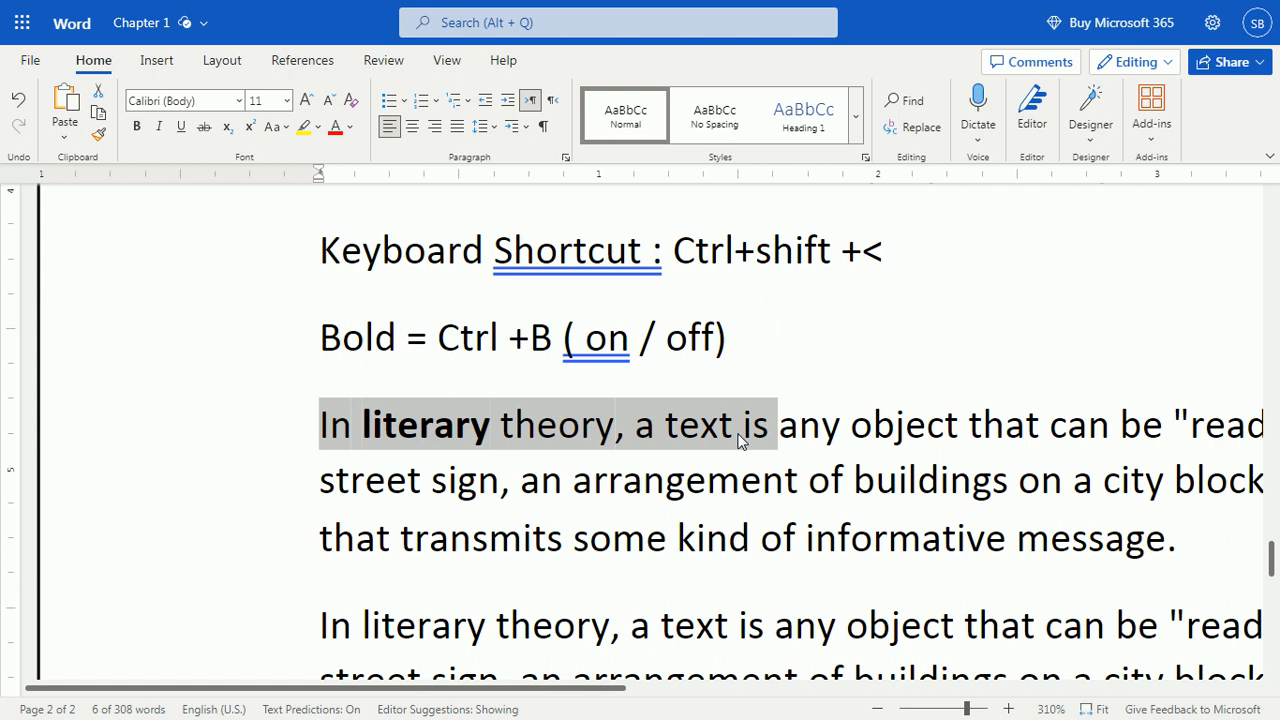
left_click(181, 127)
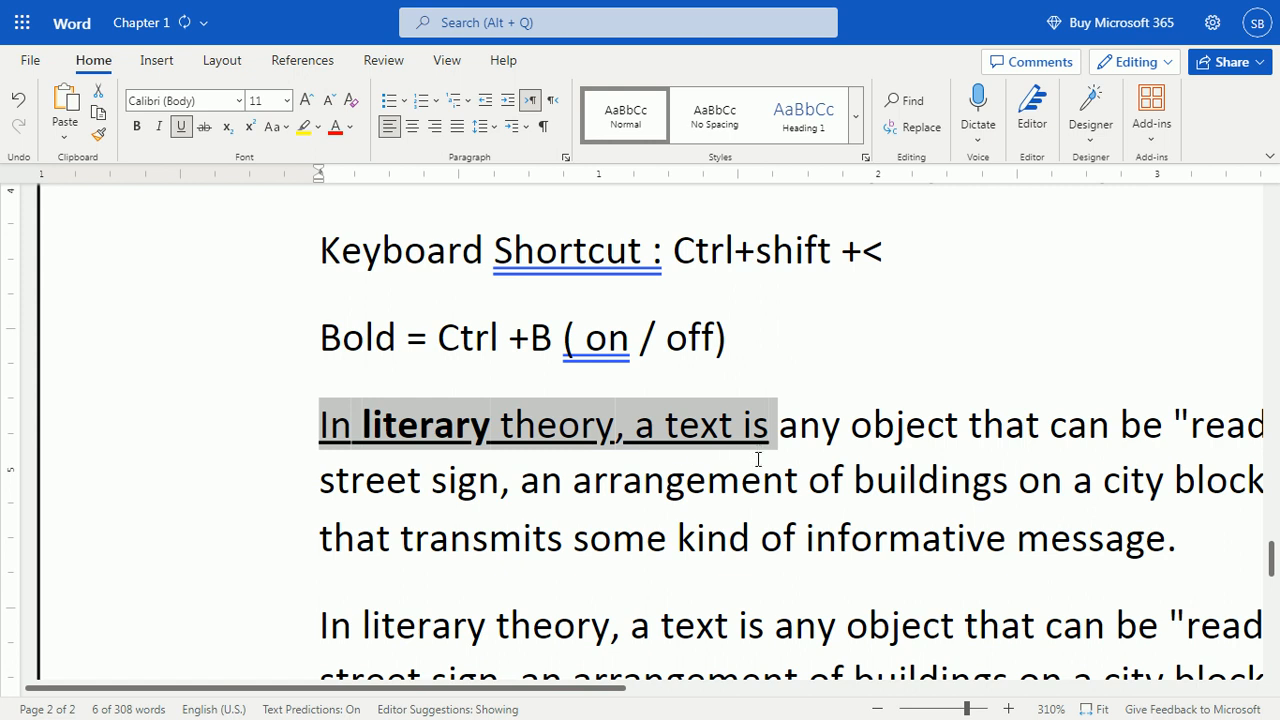
- Add the lines "Italics : Ctrl +I" and "Underline = Ctrl + U" below the Bold note, each ending with its copied "( on / off)"
left_click(513, 482)
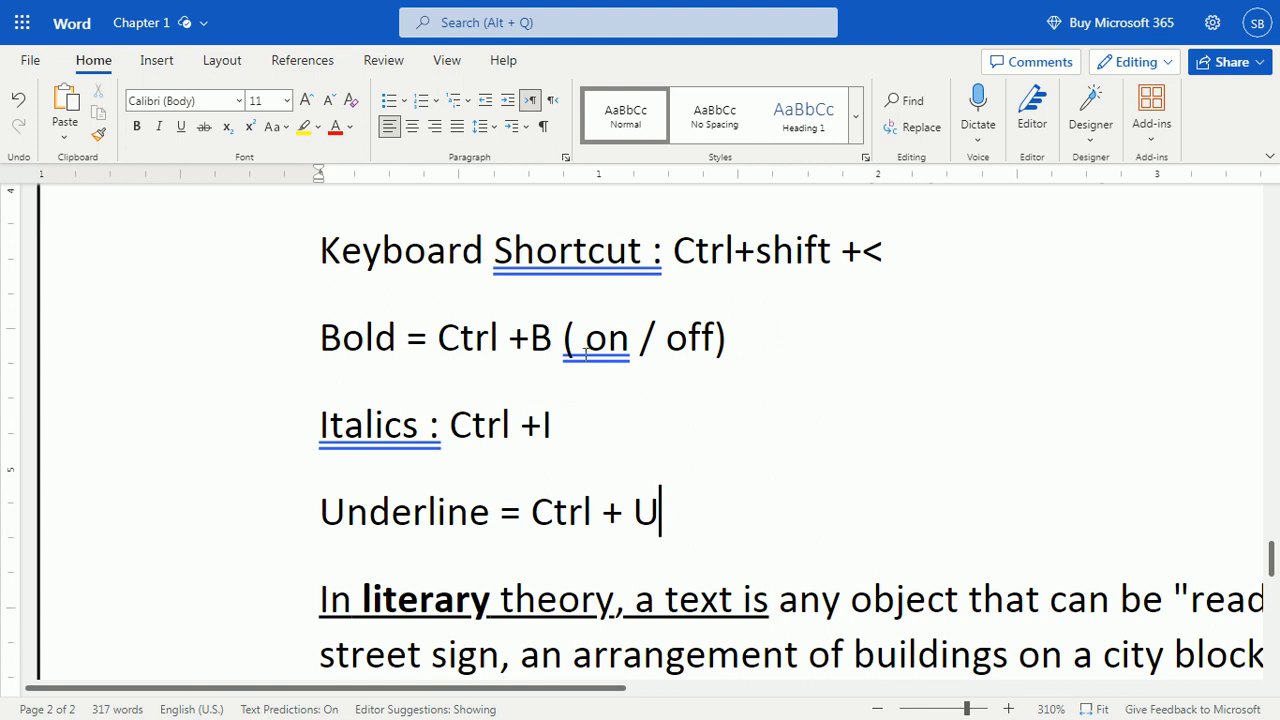
left_click_drag(562, 338, 736, 338)
key("ctrl+c")
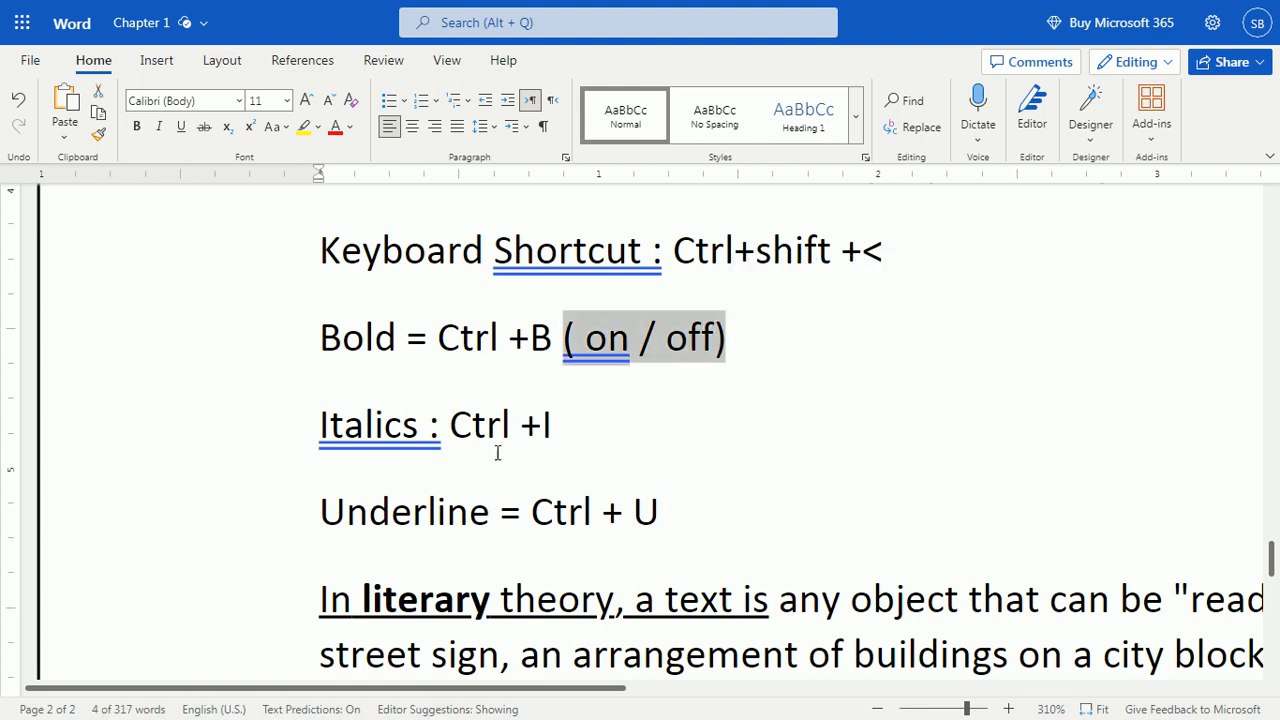
left_click(596, 449)
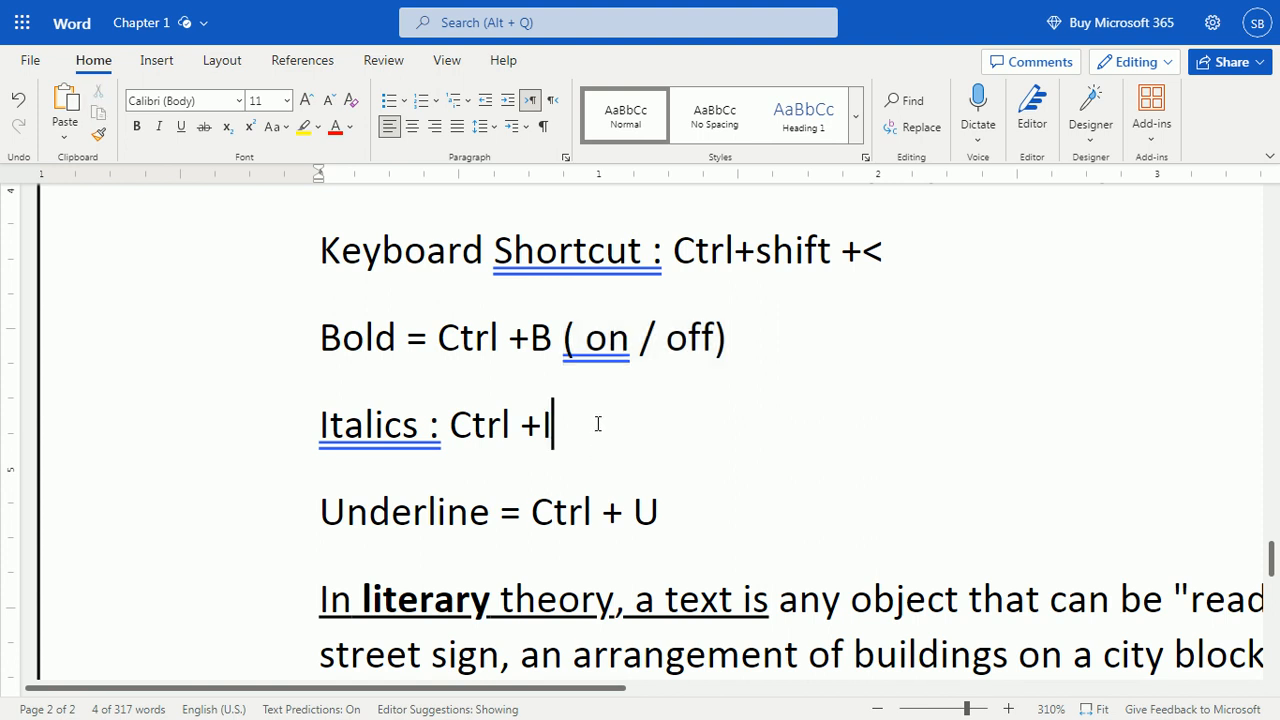
key("ctrl+v")
left_click(697, 498)
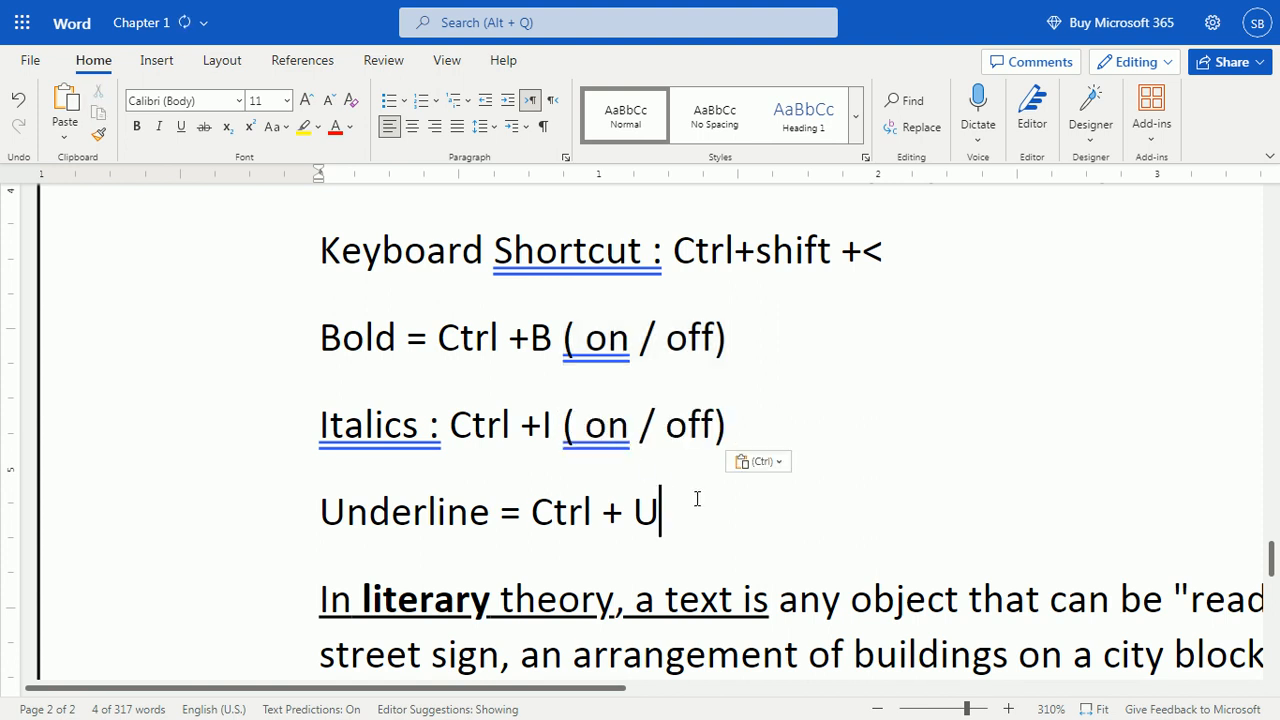
key("ctrl+v")
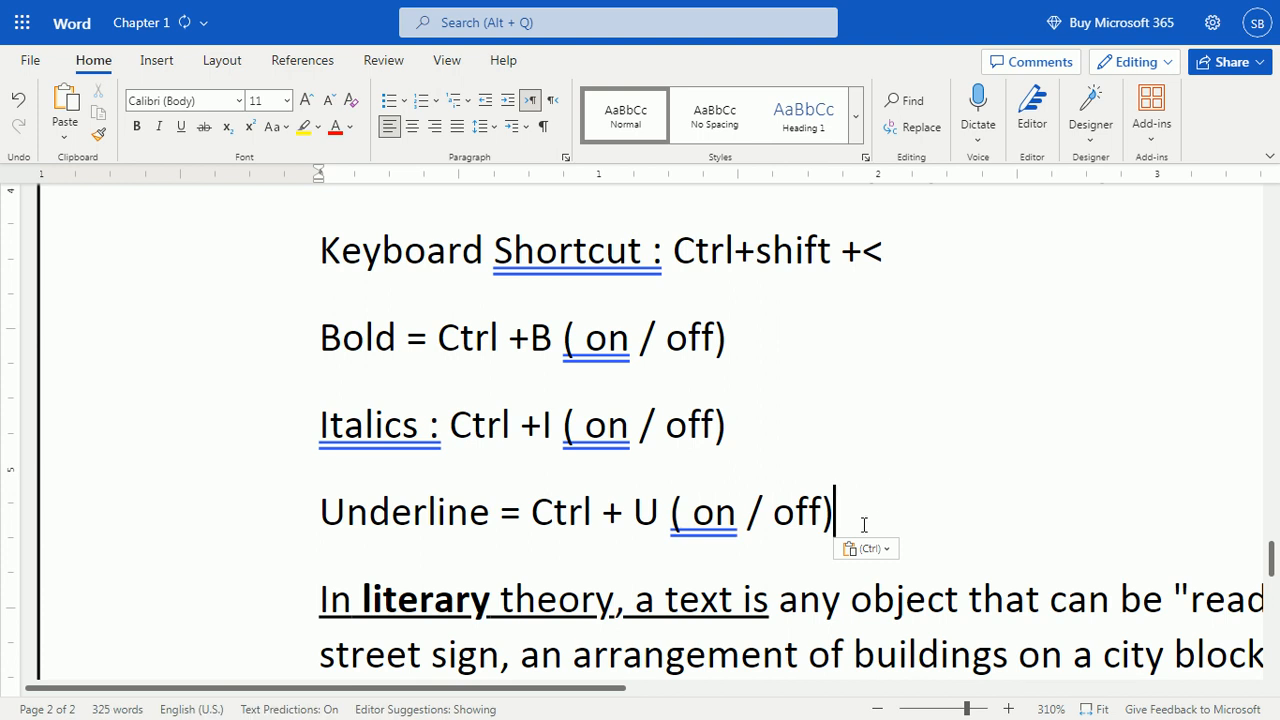